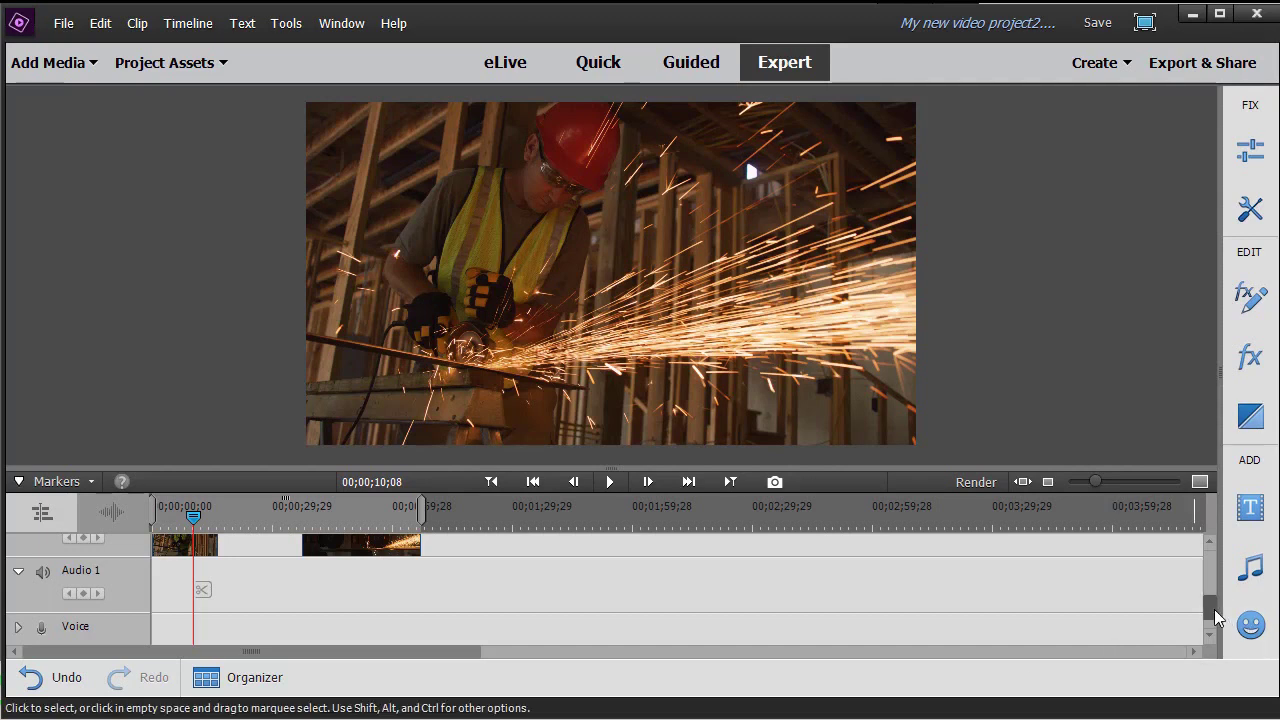
# Scroll the timeline up to show the two clips on the Video 1 track.
pyautogui.moveTo(1214, 609); pyautogui.dragTo(1216, 593)
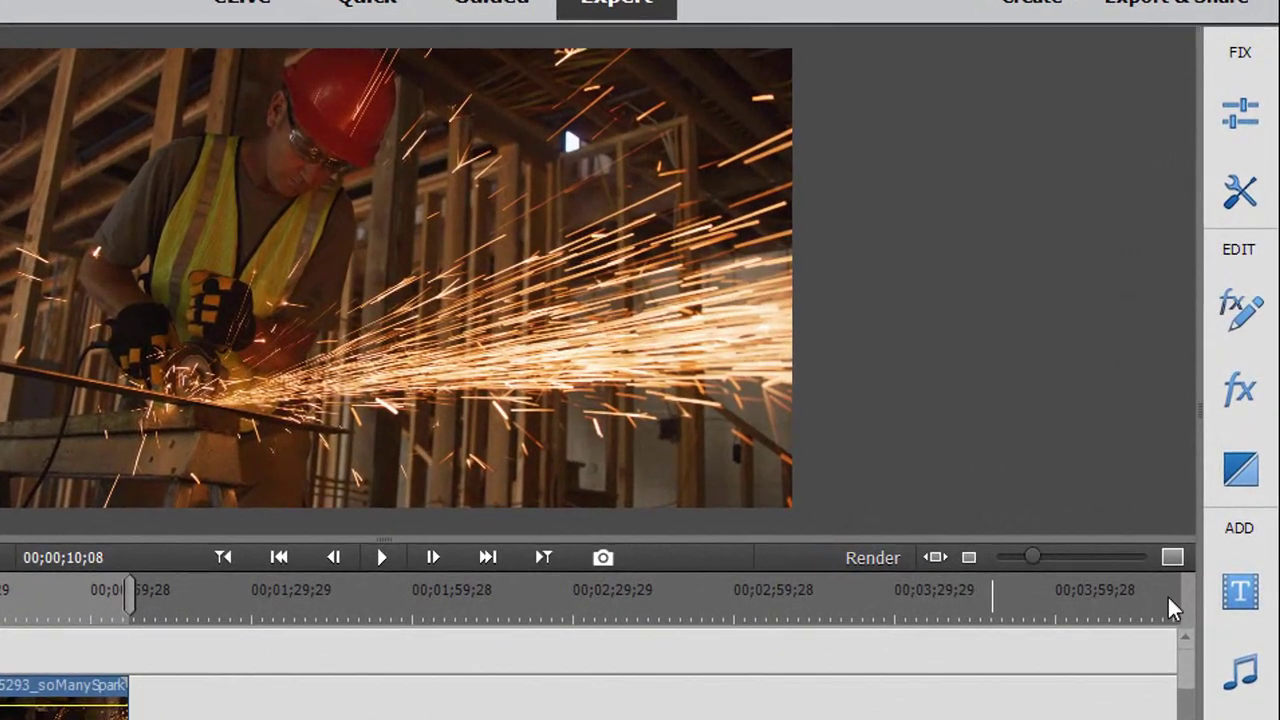
# Open the Music library and choose the Music Score – Atmospheric category.
pyautogui.click(1243, 676)
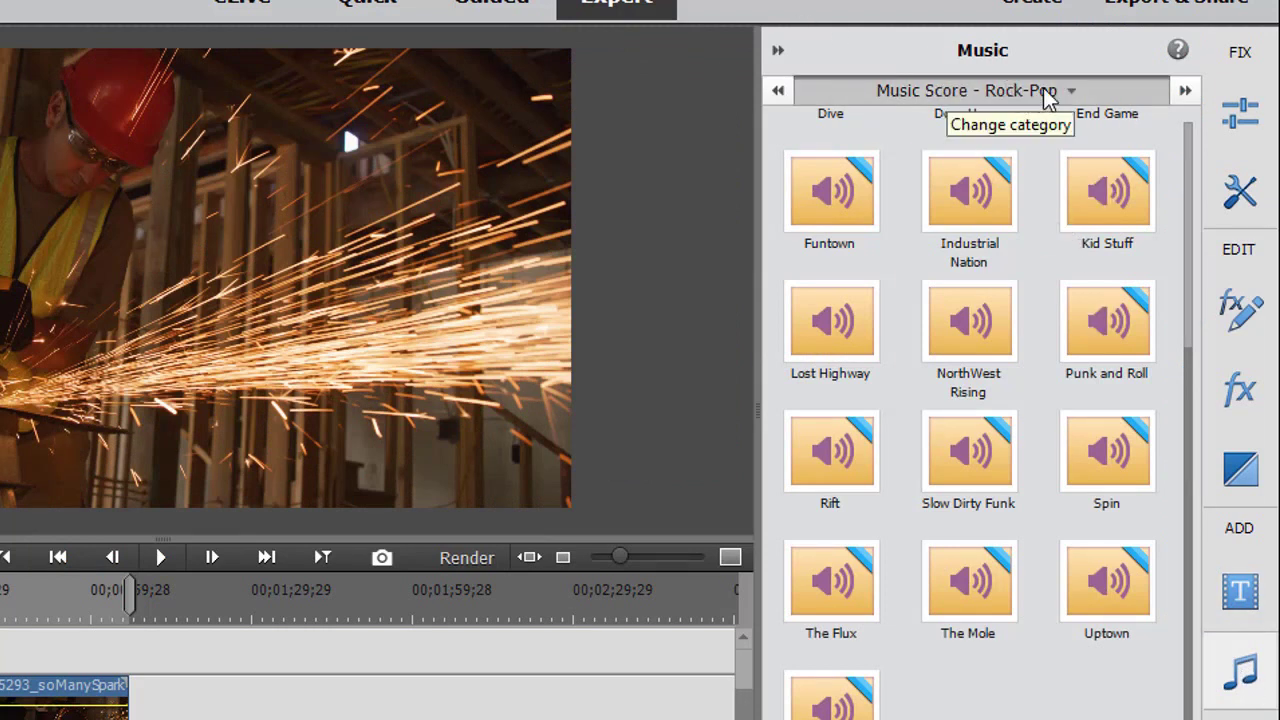
pyautogui.click(990, 93)
pyautogui.moveTo(931, 128)
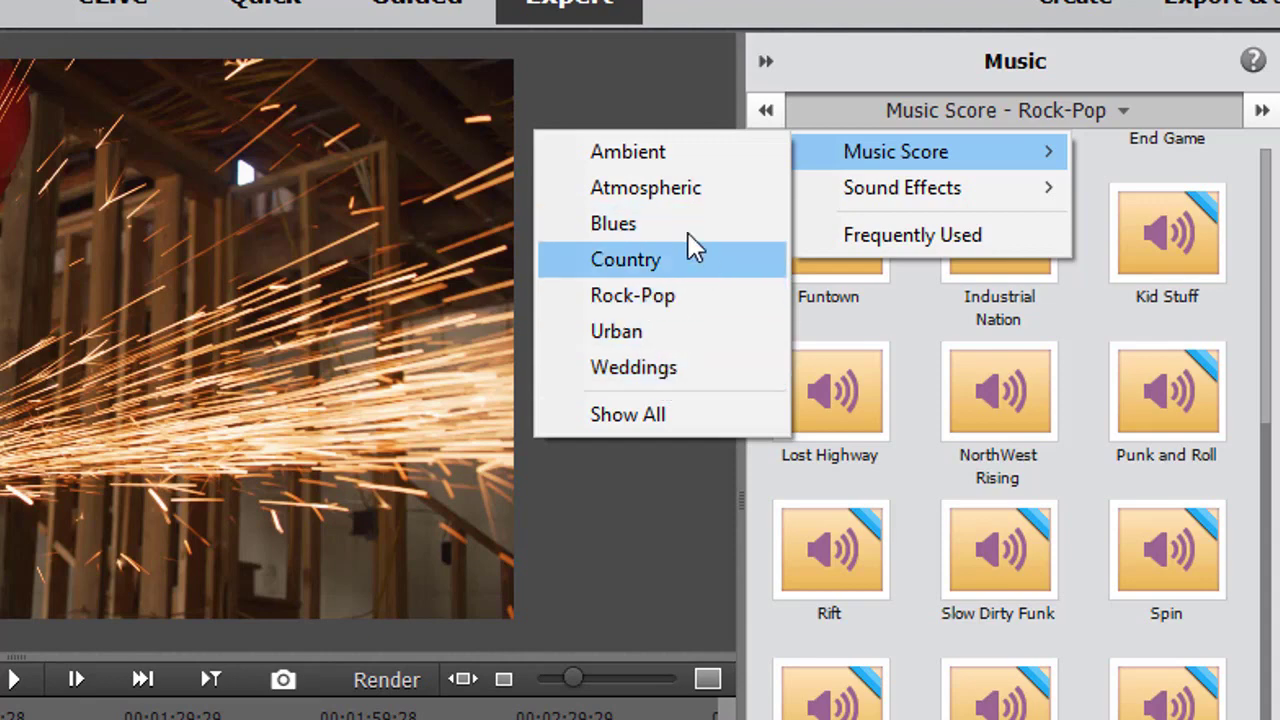
pyautogui.click(677, 195)
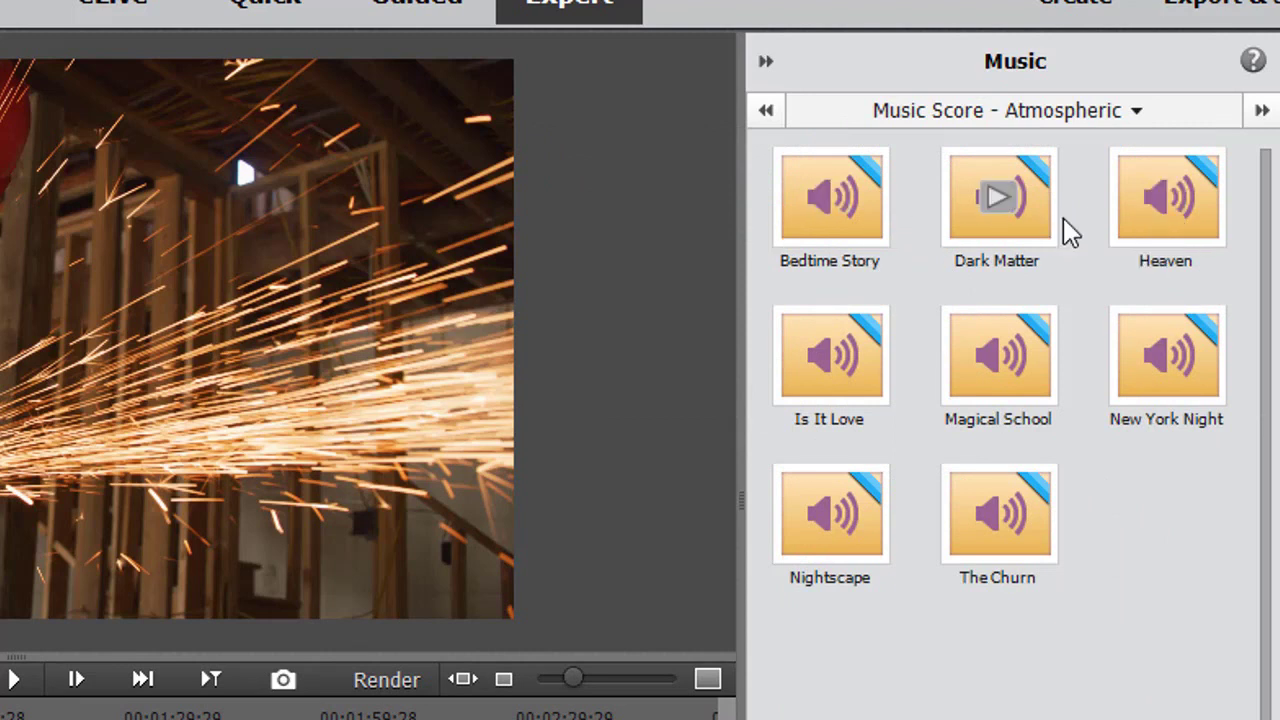
# Switch the Music panel to Music Score – Show All and scroll through the listed scores.
pyautogui.click(1140, 111)
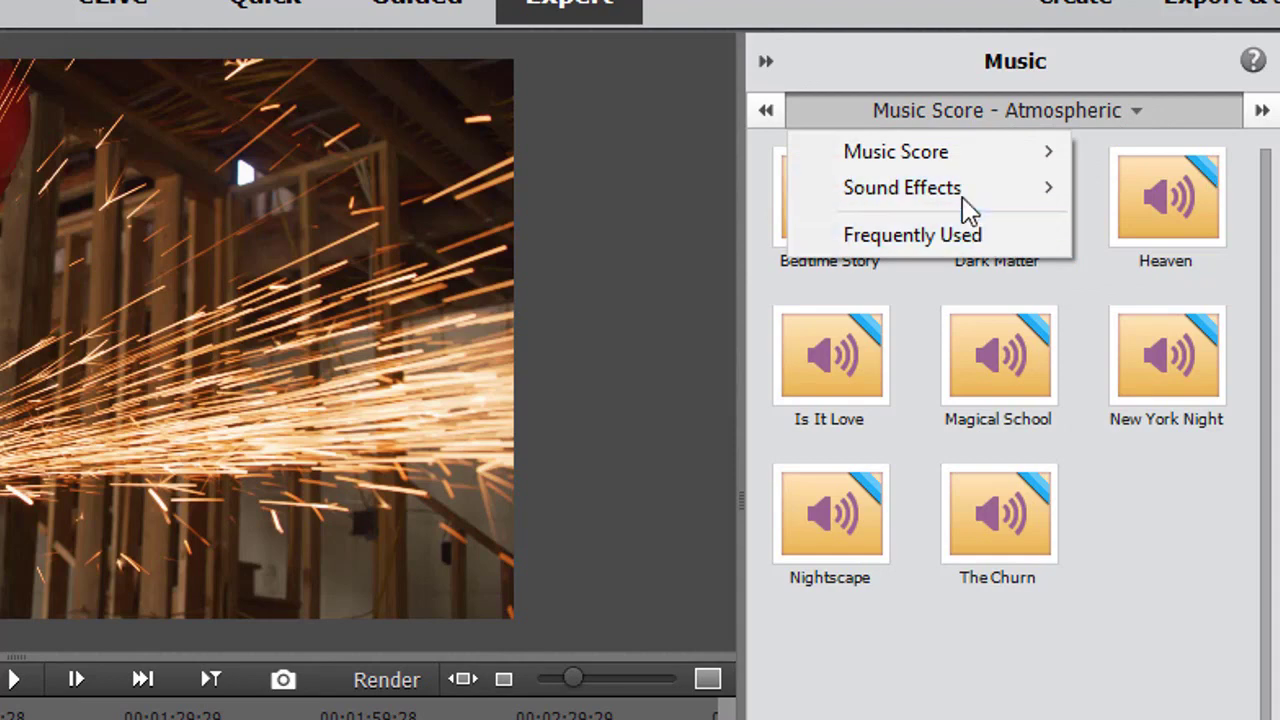
pyautogui.moveTo(955, 156)
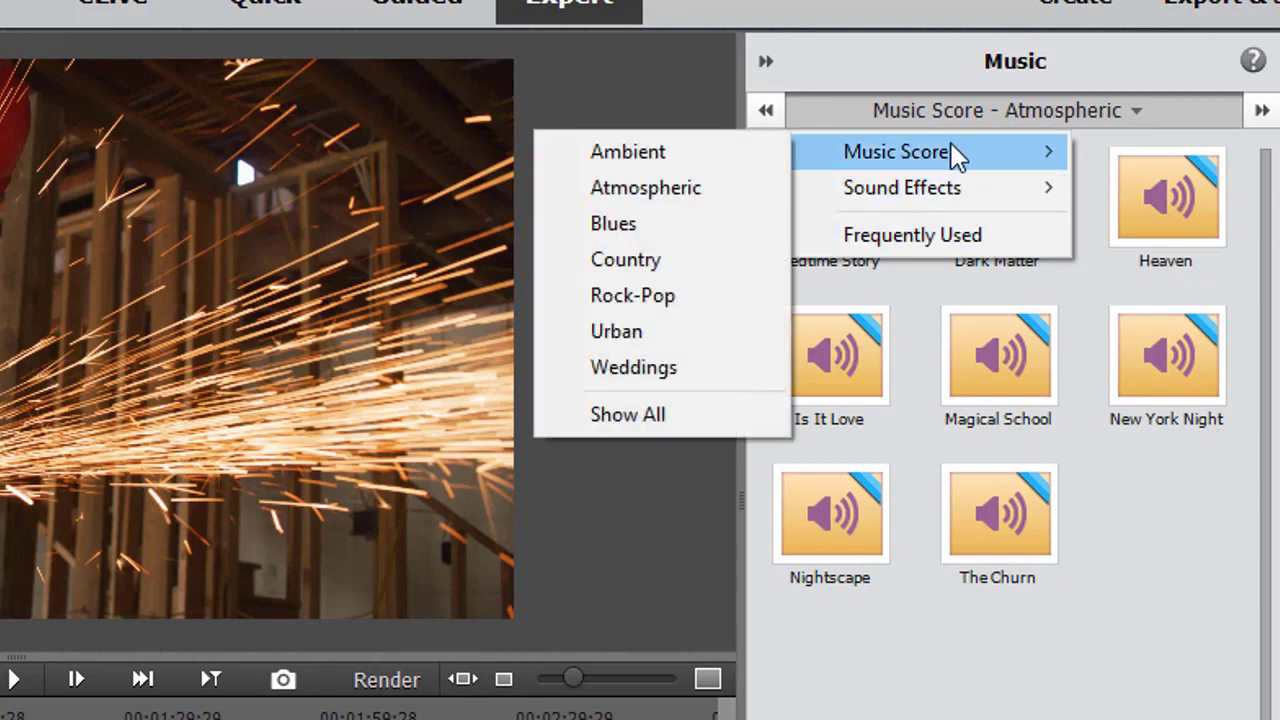
pyautogui.click(640, 424)
pyautogui.moveTo(1270, 280); pyautogui.dragTo(1260, 366)
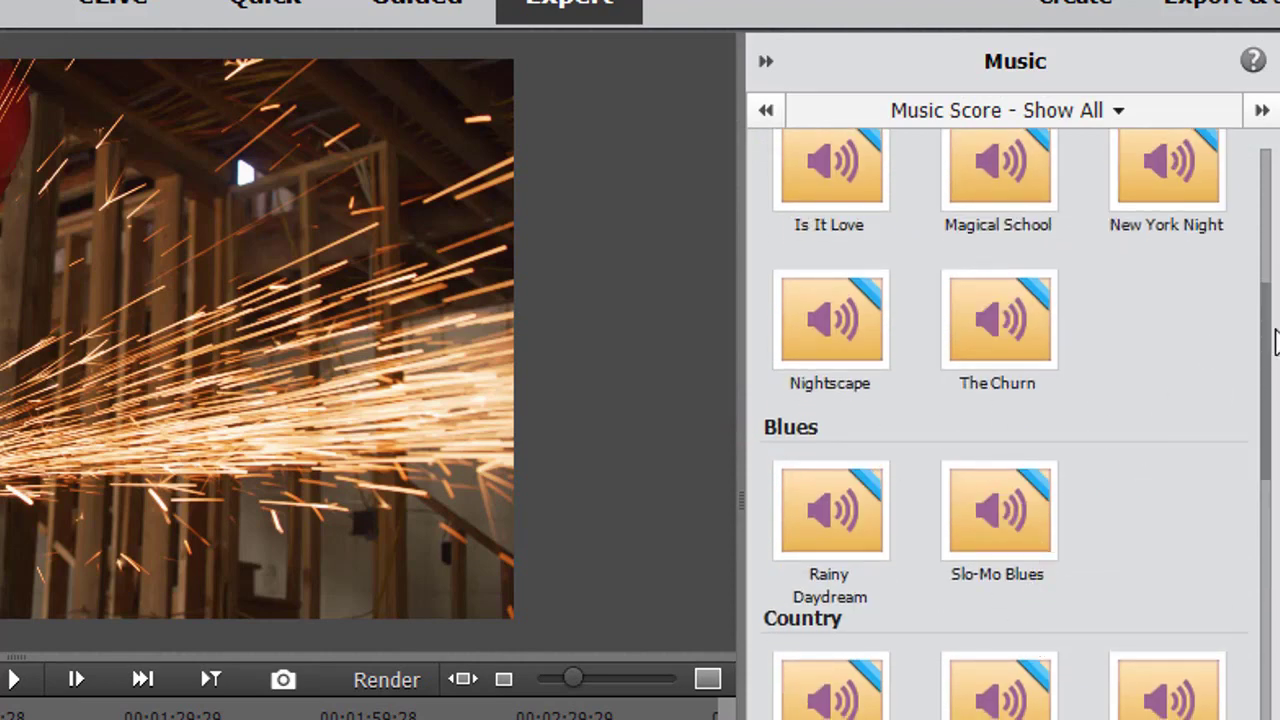
# Scroll down to the Rock-Pop group, save the project, and preview Captain Zero twice.
pyautogui.moveTo(1269, 327); pyautogui.dragTo(1257, 423)
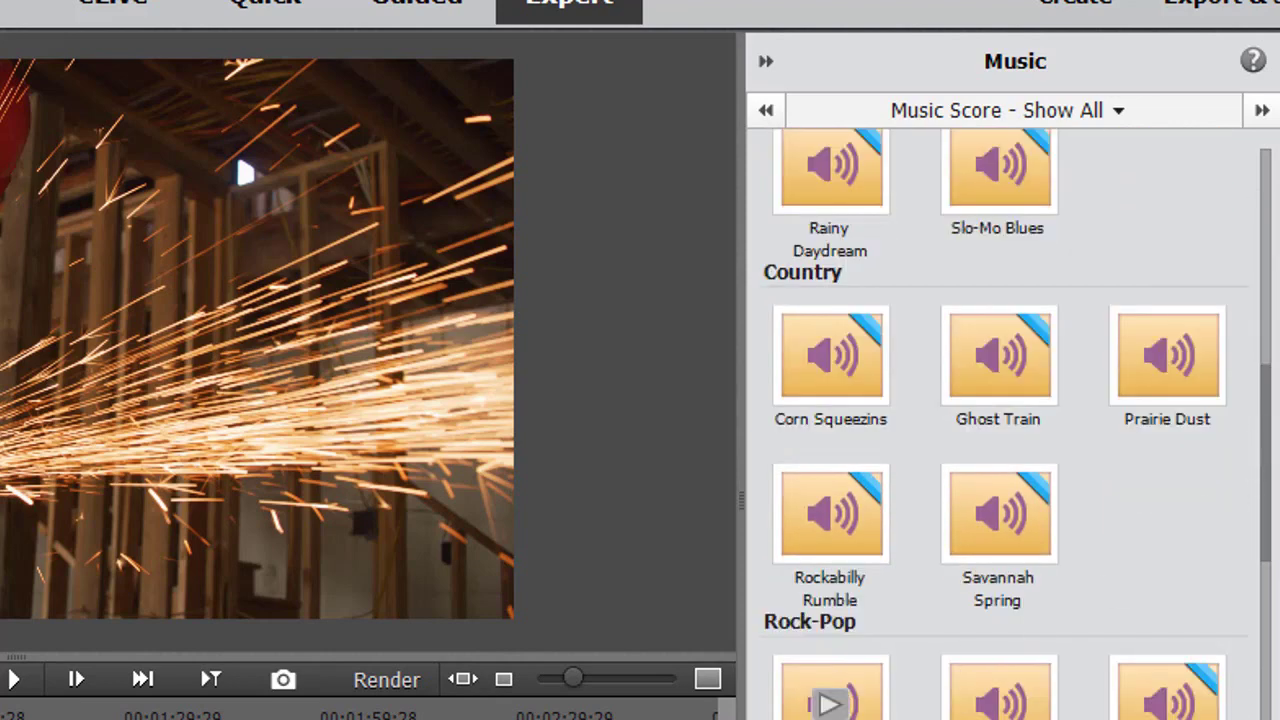
pyautogui.hotkey('ctrl', 's')
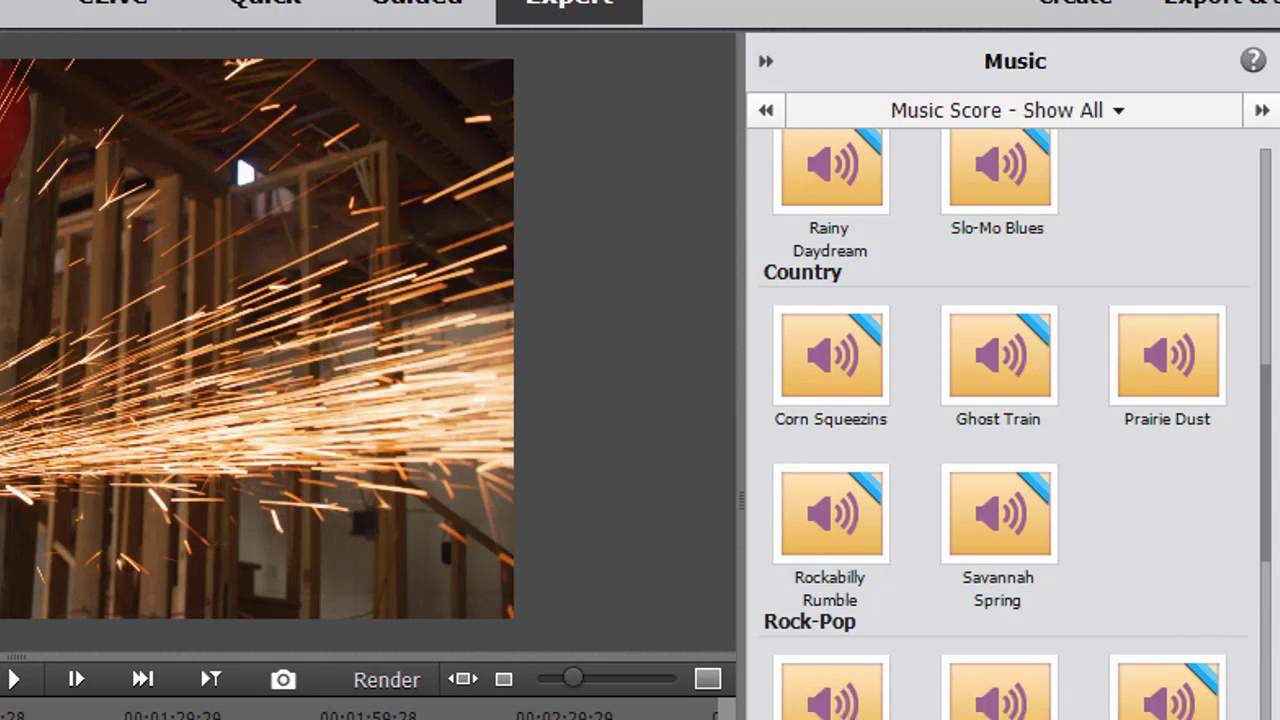
pyautogui.moveTo(1269, 543); pyautogui.dragTo(1272, 605)
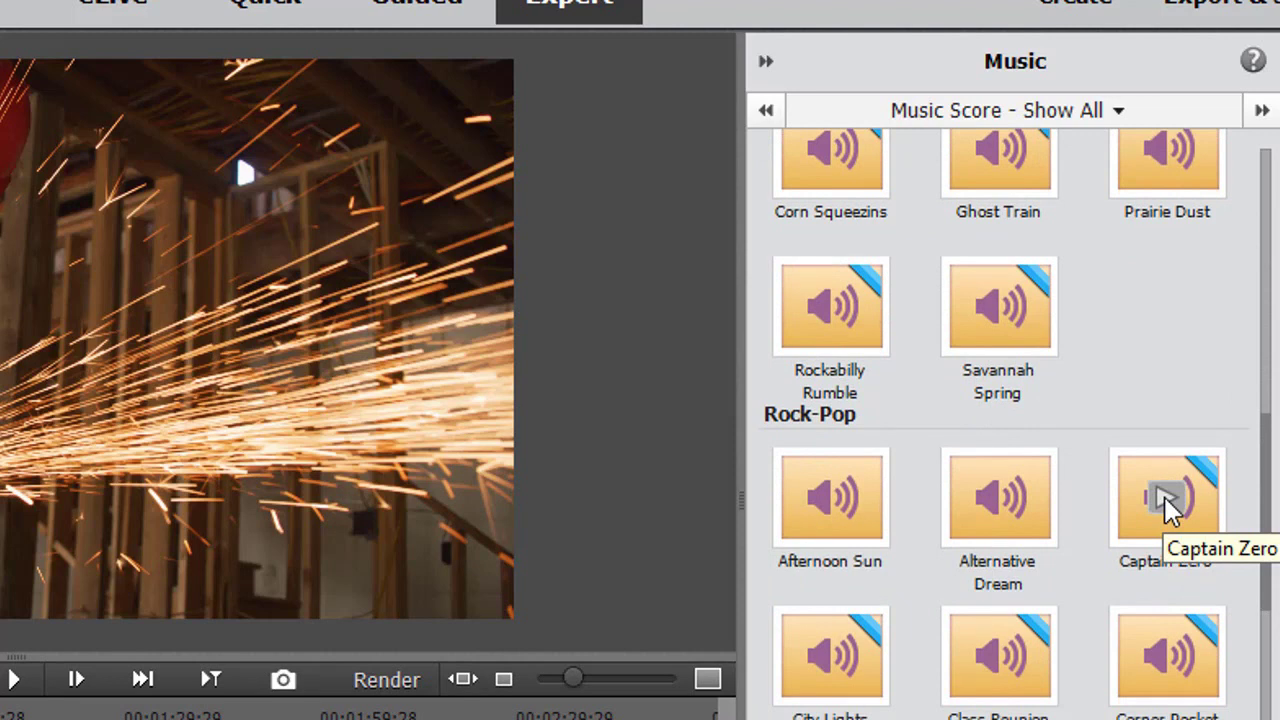
pyautogui.click(1165, 497)
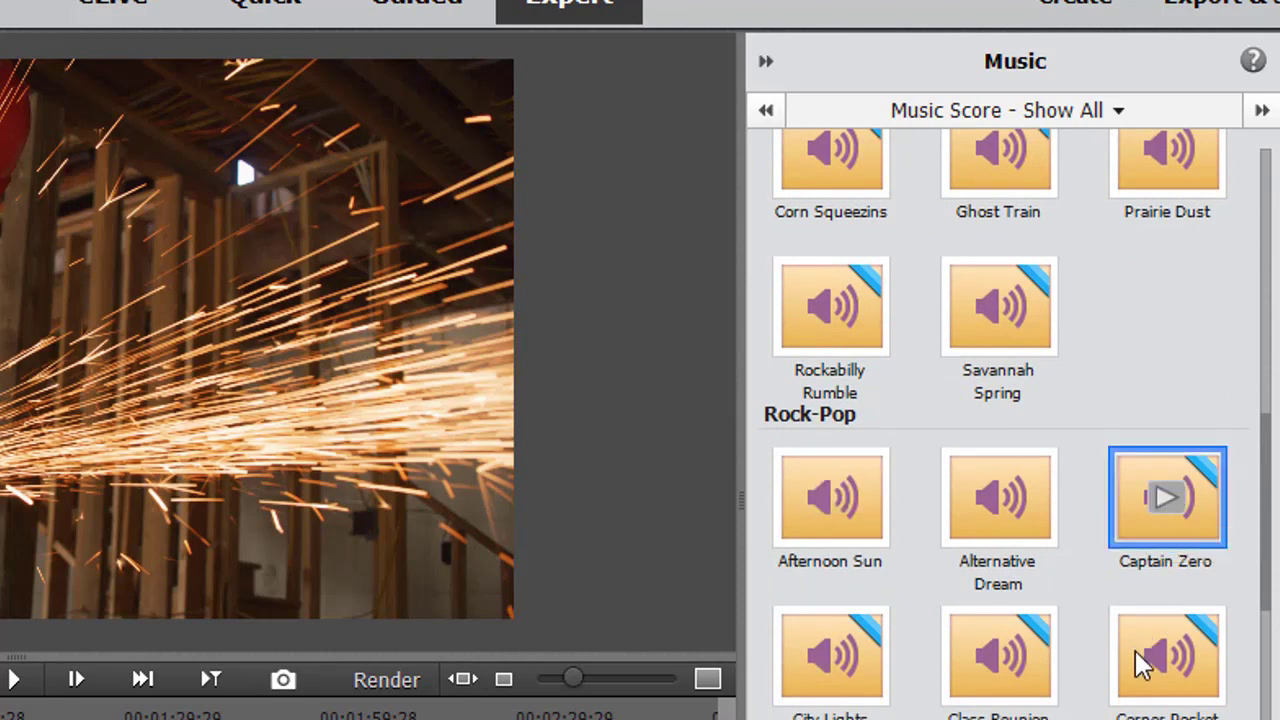
pyautogui.click(1166, 498)
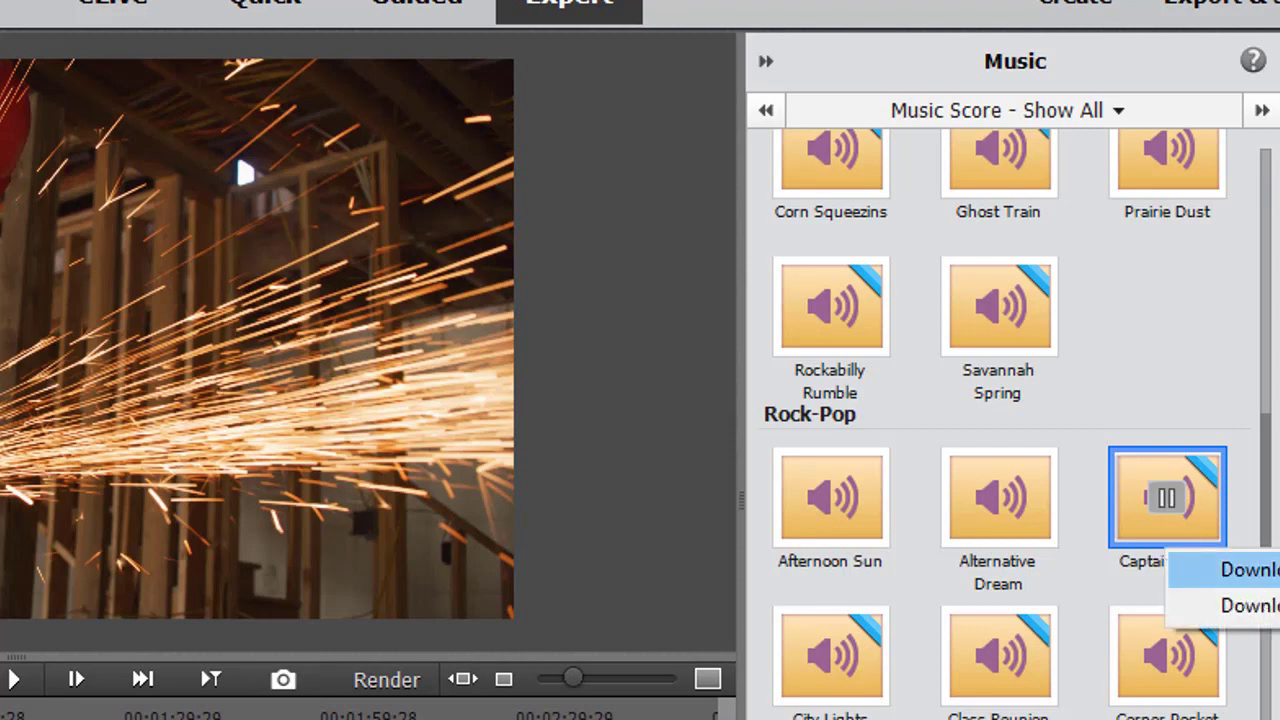
# Download the 11.49 MB Captain Zero score, letting it finish in the background.
pyautogui.click(1165, 493)
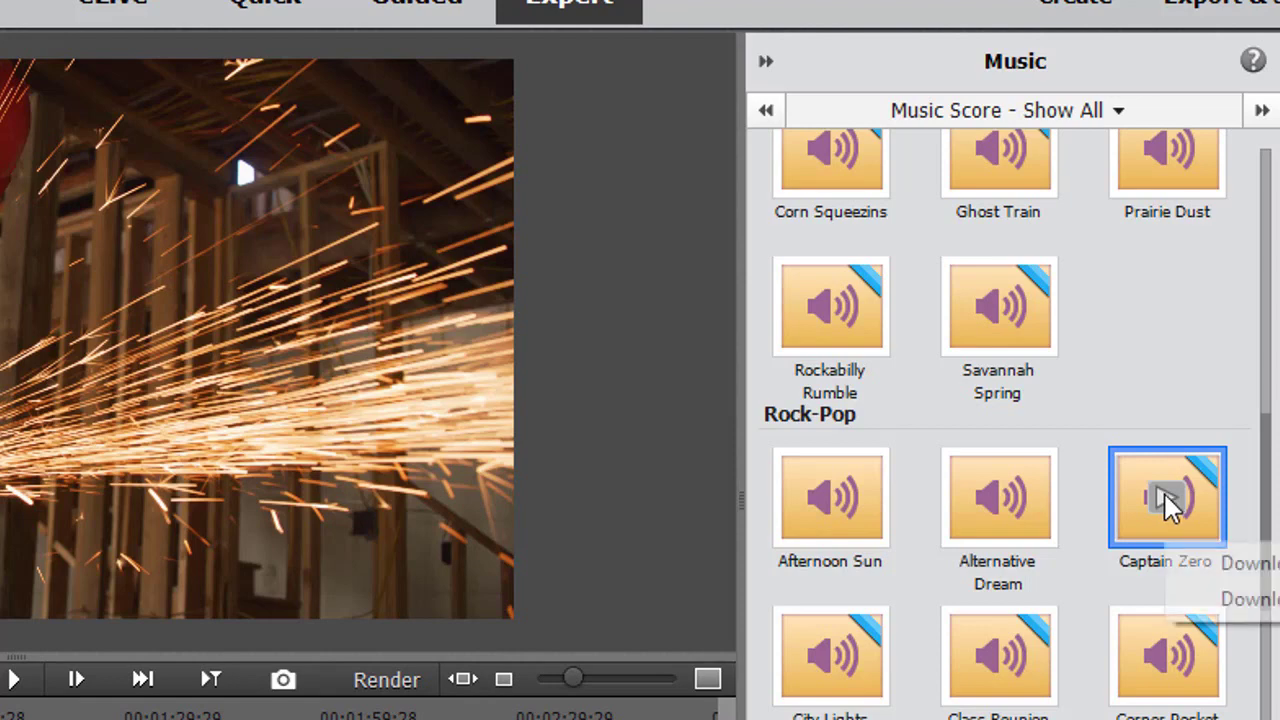
pyautogui.click(1224, 572)
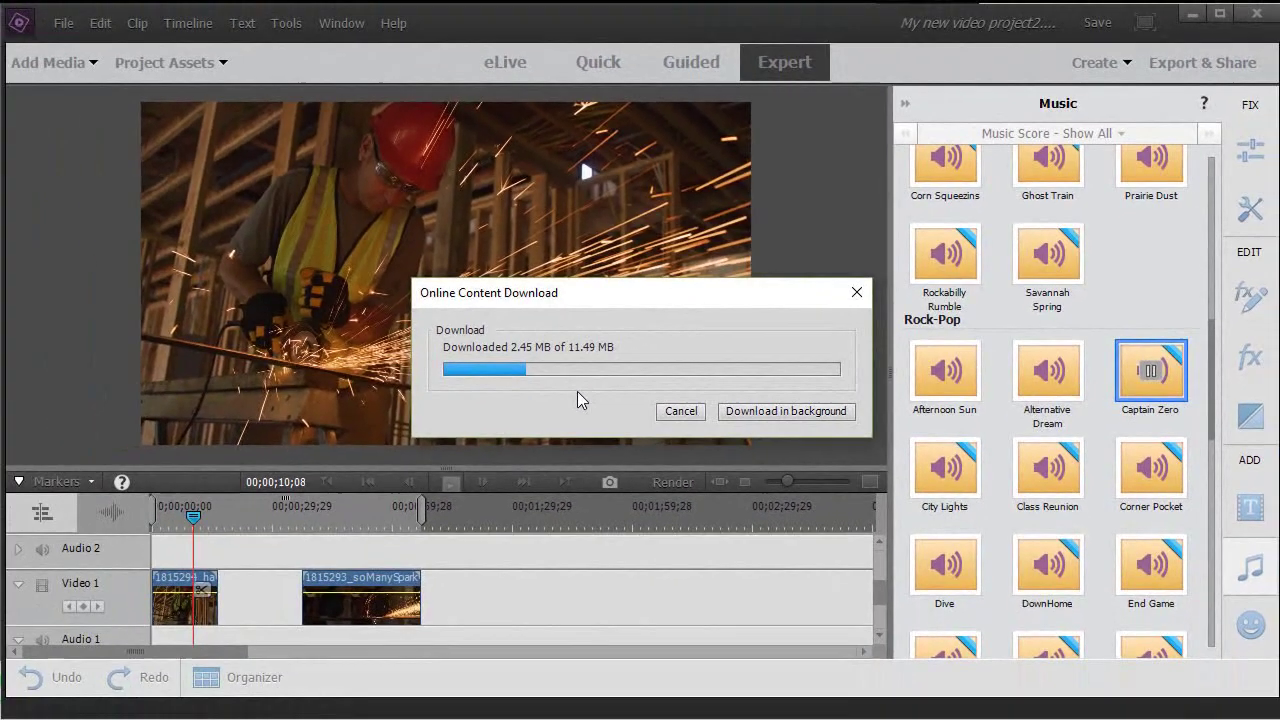
pyautogui.click(573, 562)
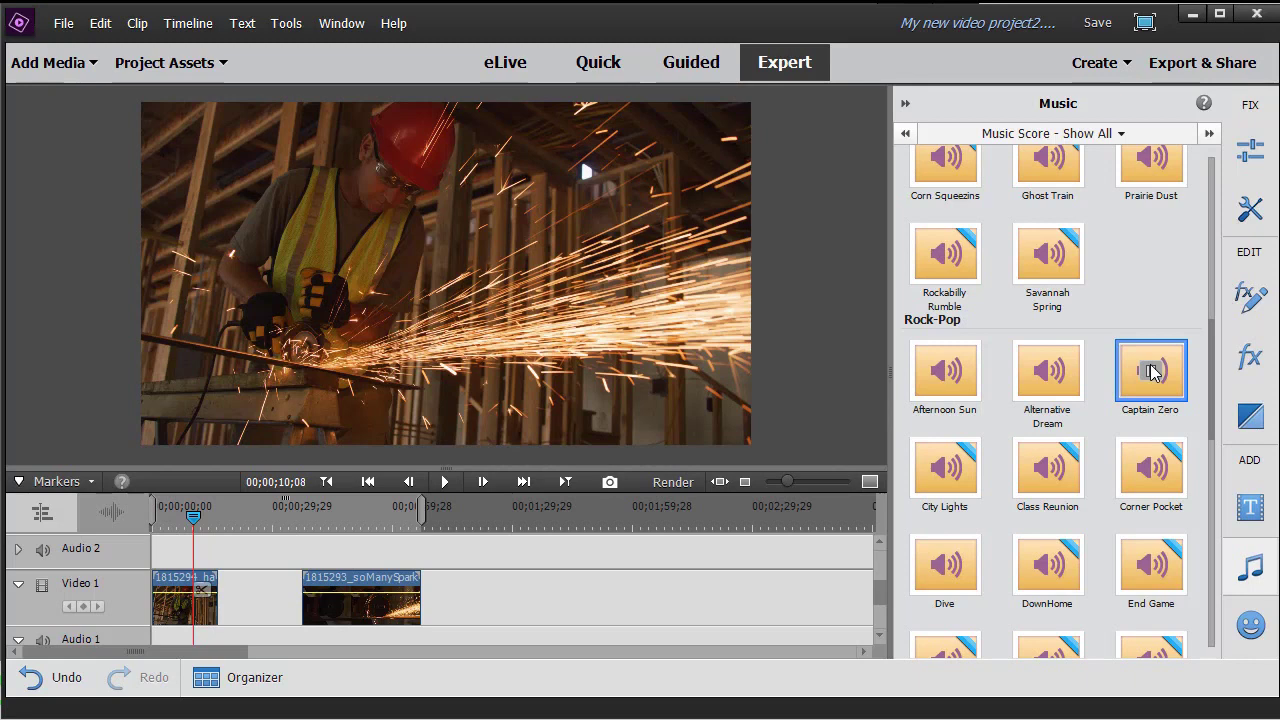
# Drag the Captain Zero score from the Music panel onto the Audio 1 track.
pyautogui.moveTo(1150, 372); pyautogui.dragTo(337, 608)
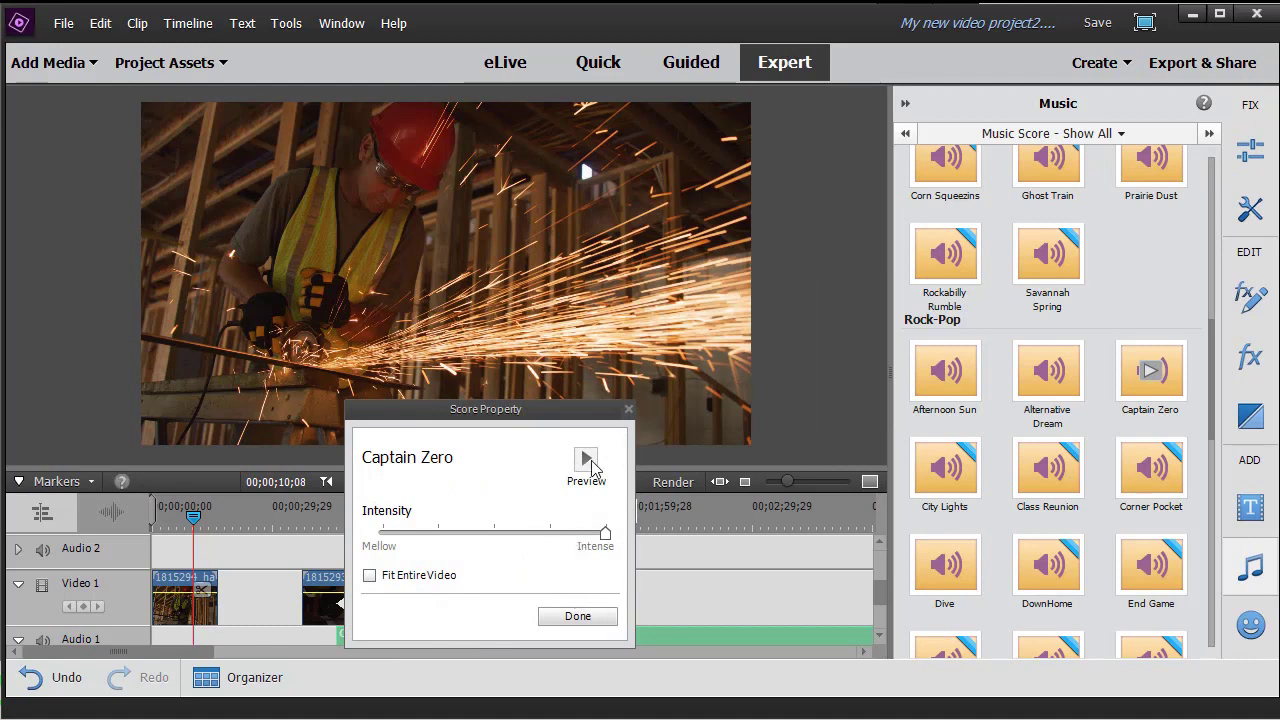
# Preview Captain Zero, set its intensity to Mellow, toggle Fit Entire Video, and confirm.
pyautogui.click(587, 463)
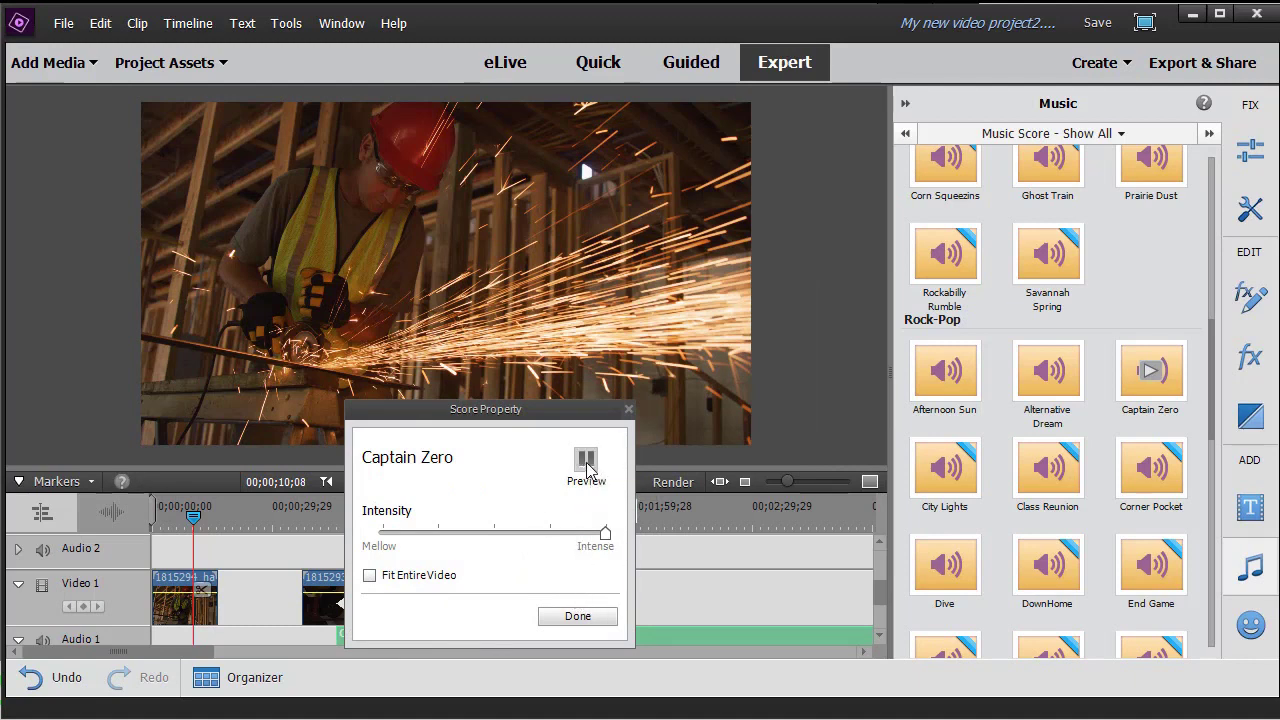
pyautogui.click(587, 463)
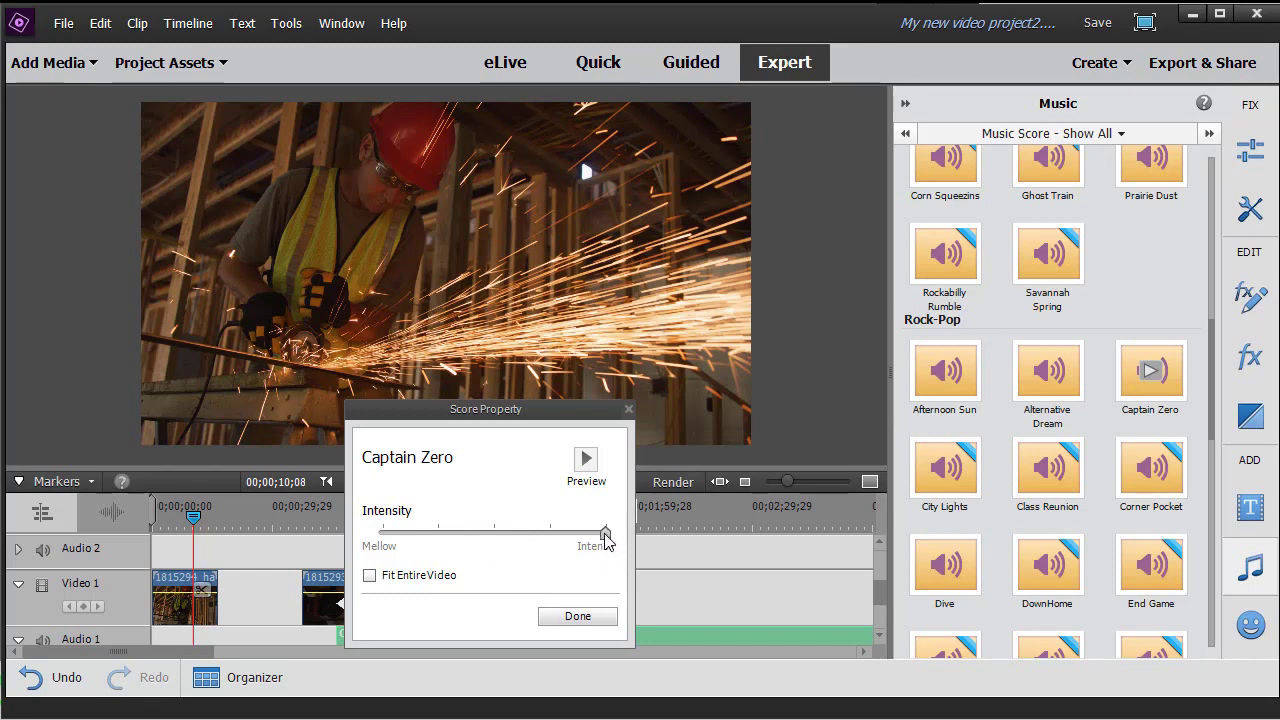
pyautogui.moveTo(605, 537); pyautogui.dragTo(384, 540)
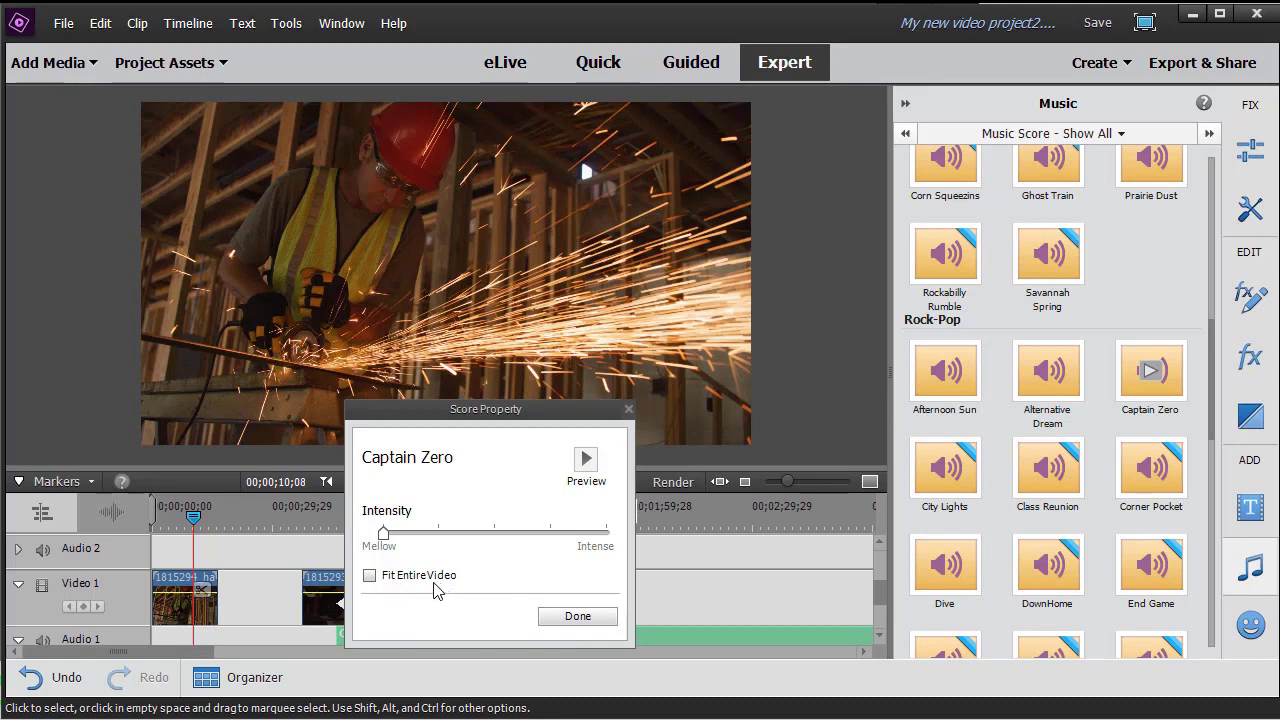
pyautogui.click(370, 578)
pyautogui.click(571, 616)
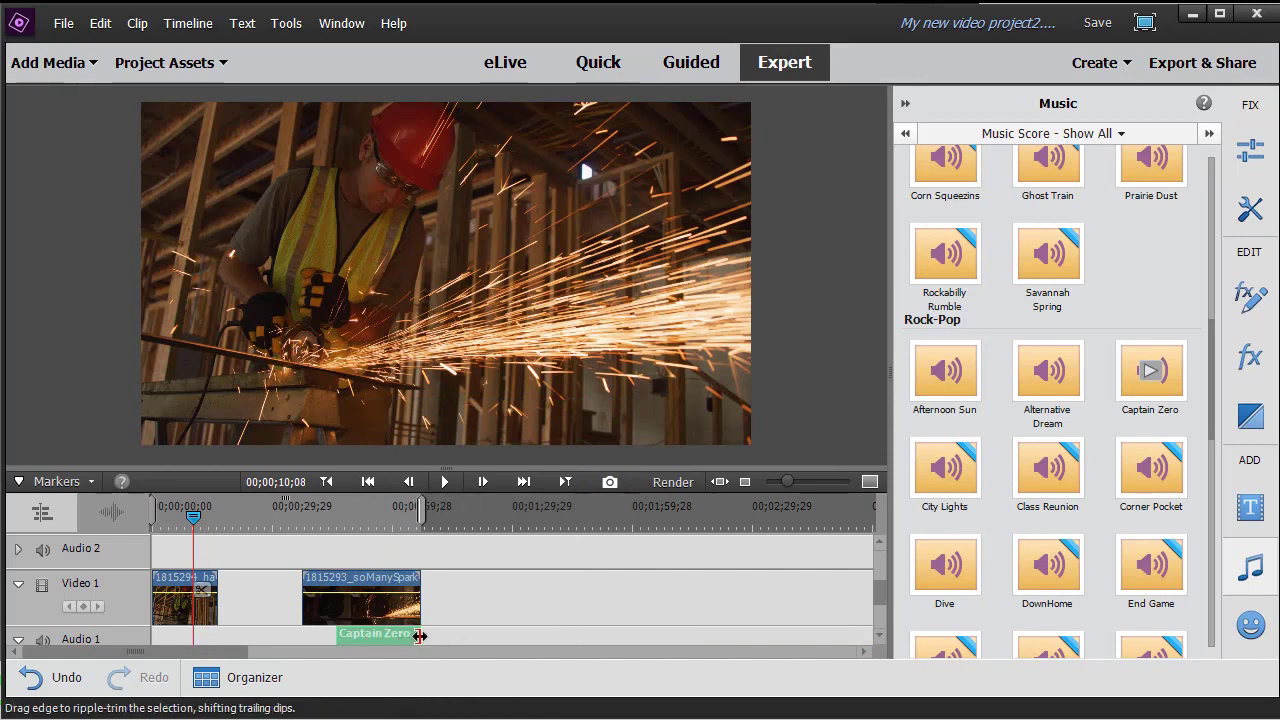
# Extend Captain Zero's start to the second video clip and move the playhead there.
pyautogui.scroll(-1, 877, 600)
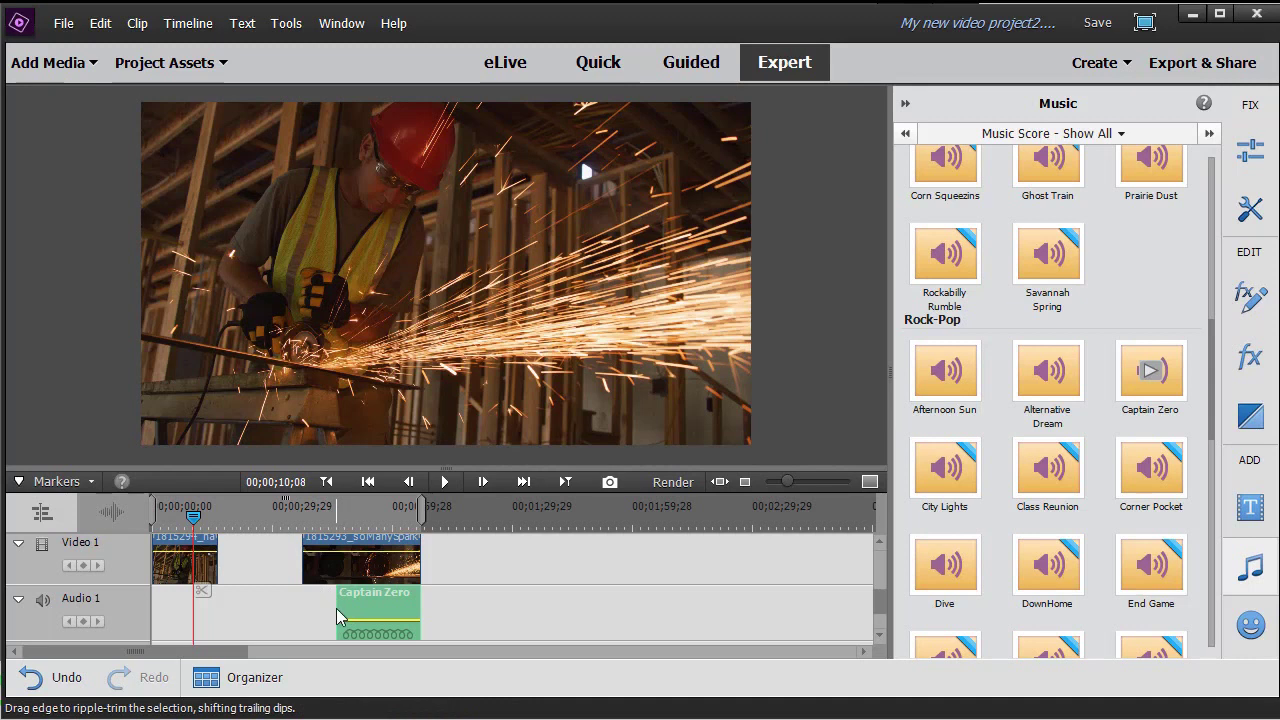
pyautogui.moveTo(338, 606); pyautogui.dragTo(304, 609)
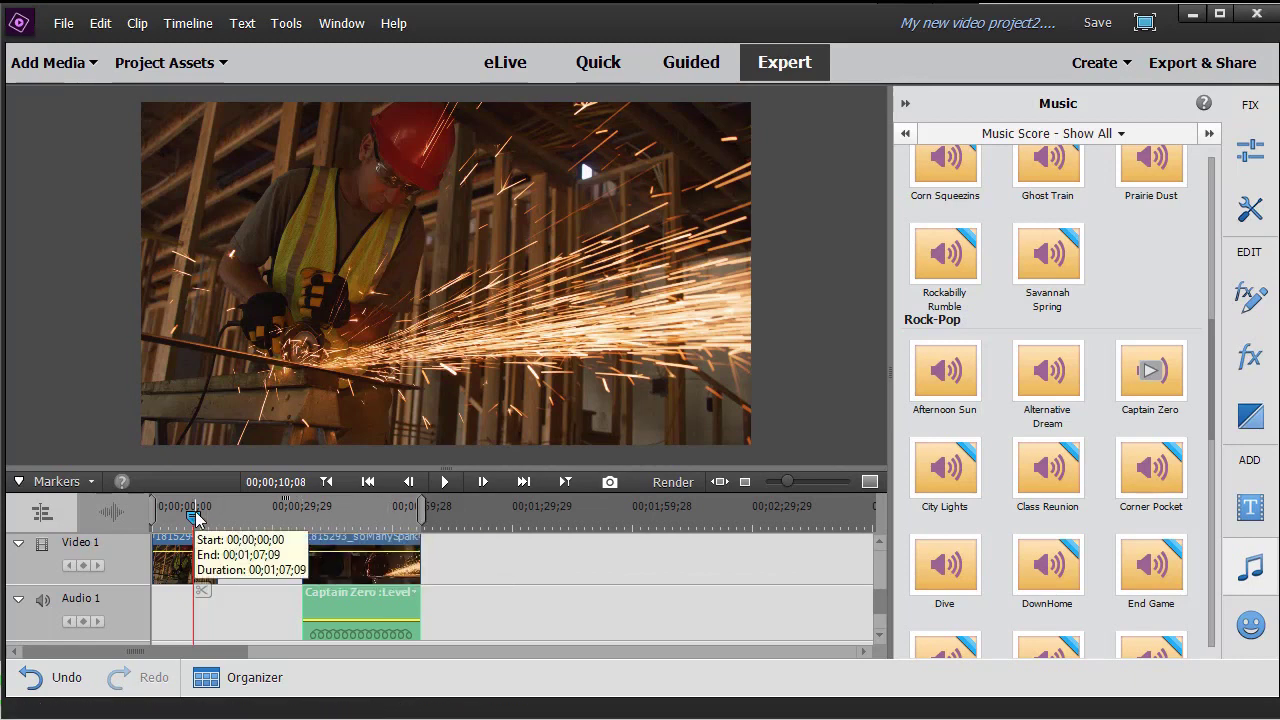
pyautogui.moveTo(193, 516); pyautogui.dragTo(302, 519)
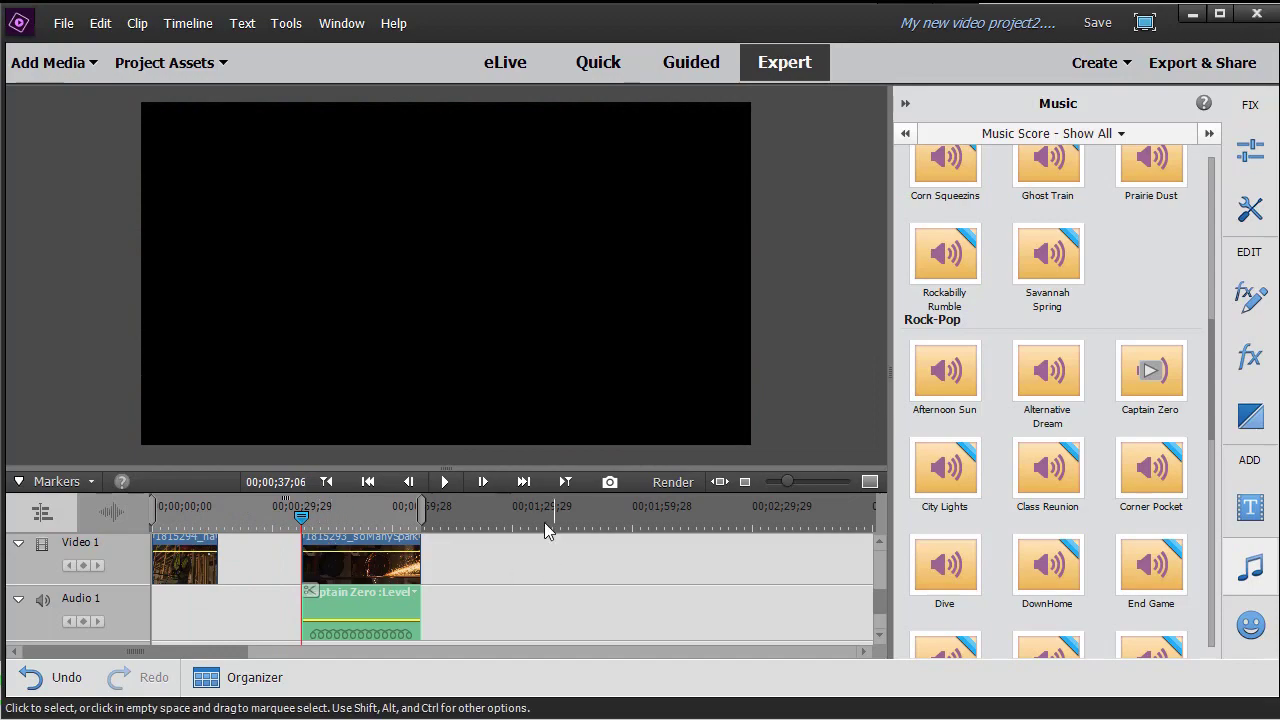
pyautogui.click(447, 483)
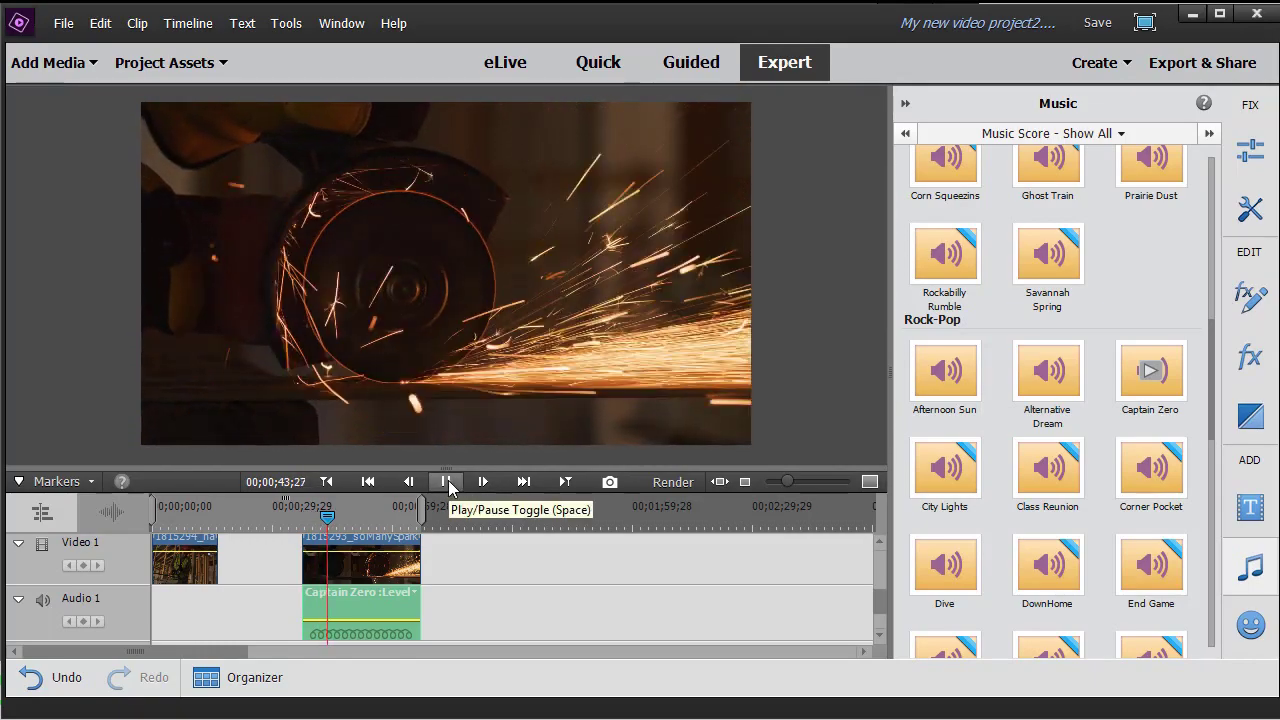
pyautogui.click(448, 483)
pyautogui.moveTo(326, 512); pyautogui.dragTo(399, 525)
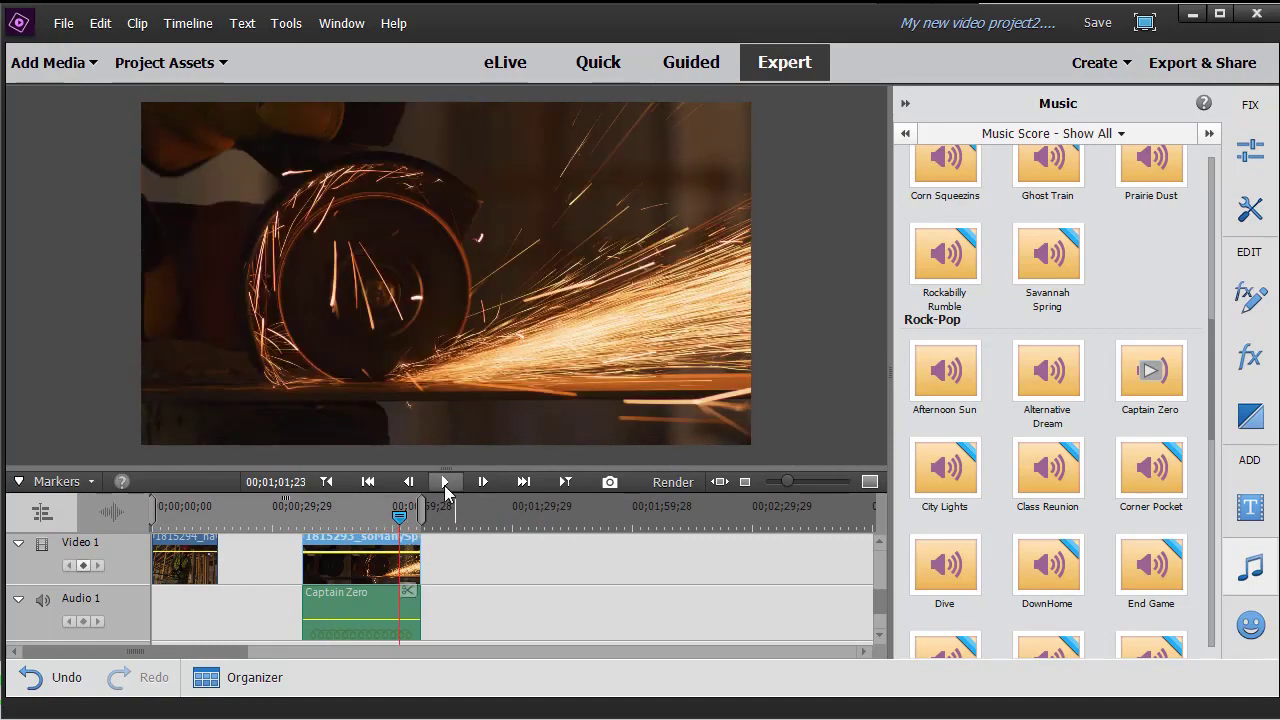
pyautogui.click(451, 481)
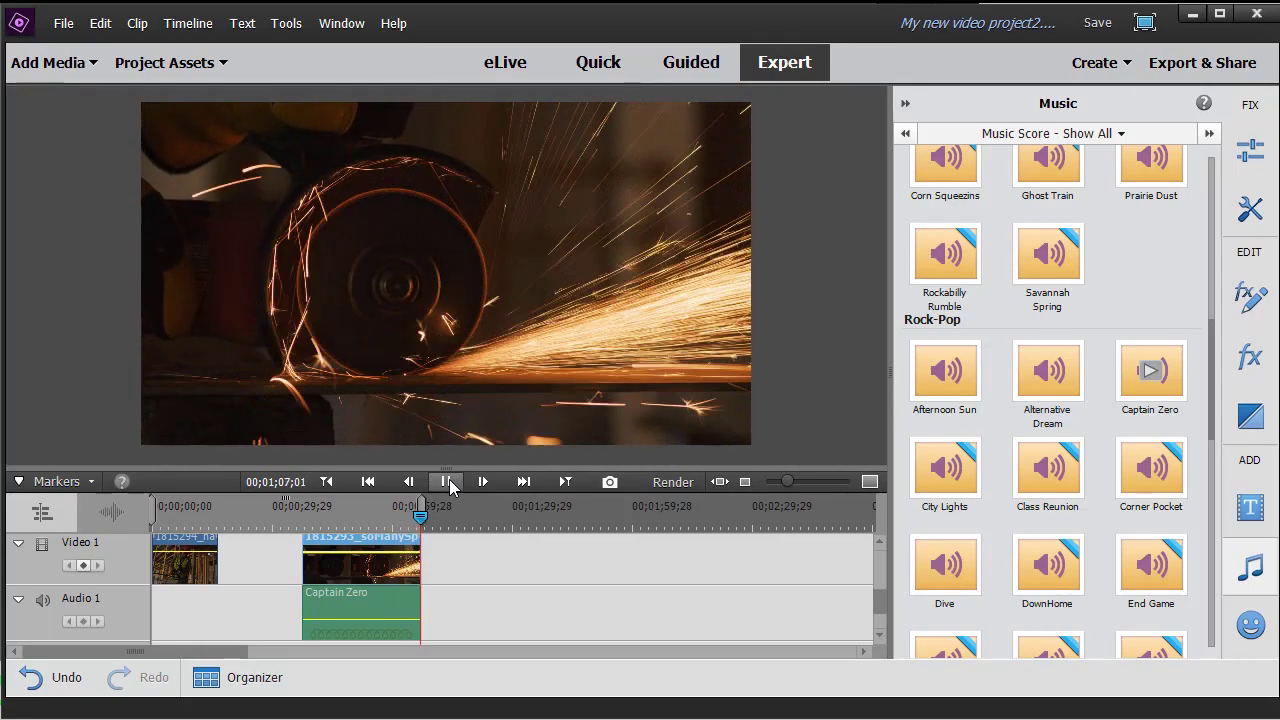
pyautogui.click(447, 482)
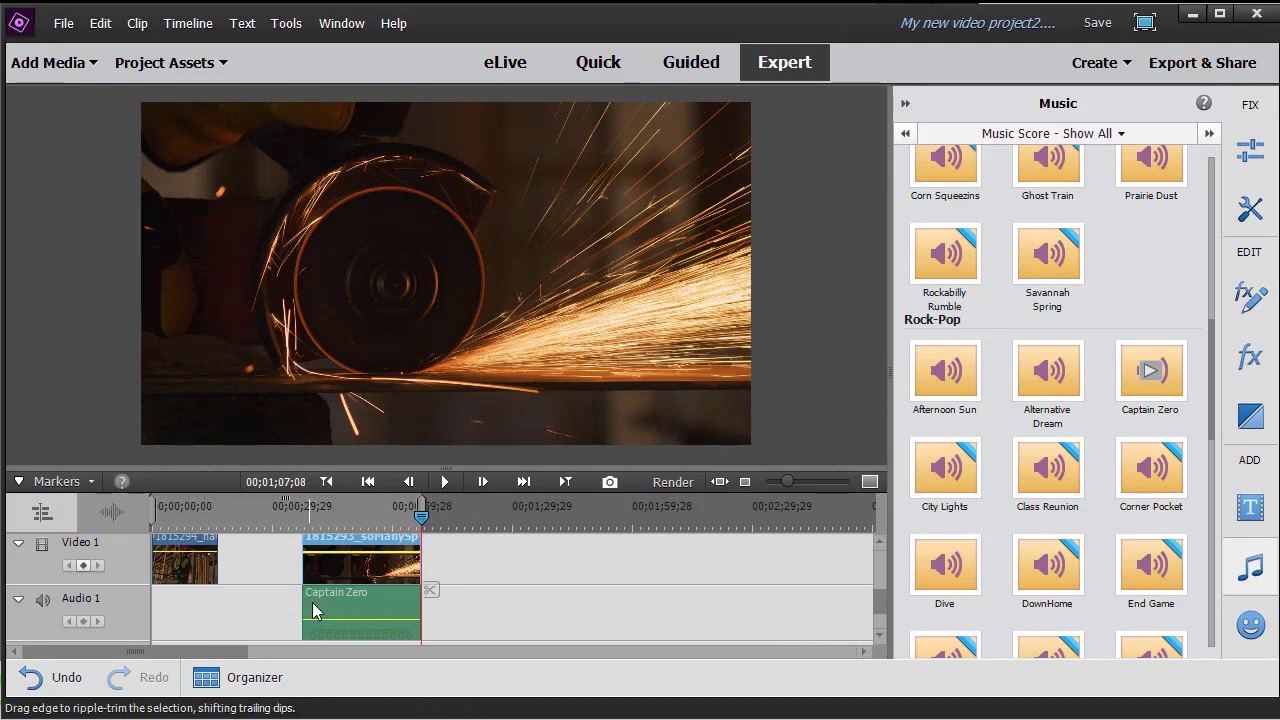
# Stretch Captain Zero's end far past the video, zooming the timeline out to drag it further.
pyautogui.click(423, 606)
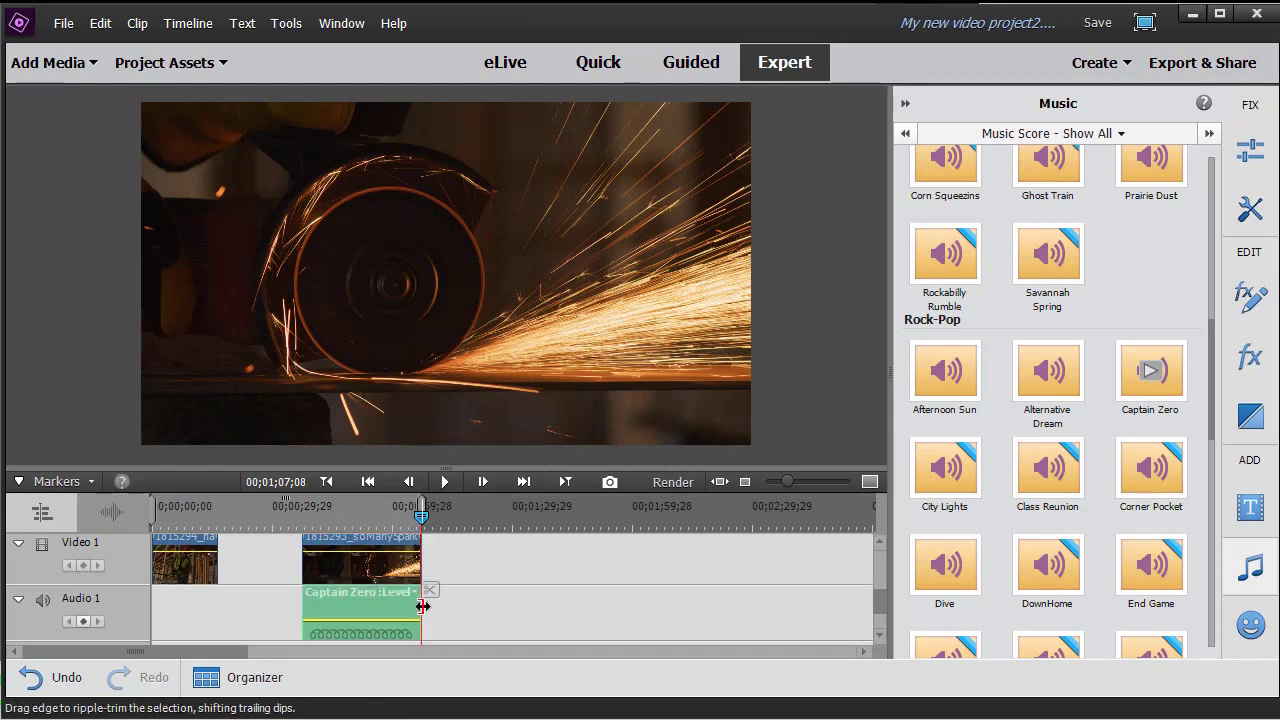
pyautogui.moveTo(423, 606); pyautogui.dragTo(651, 606)
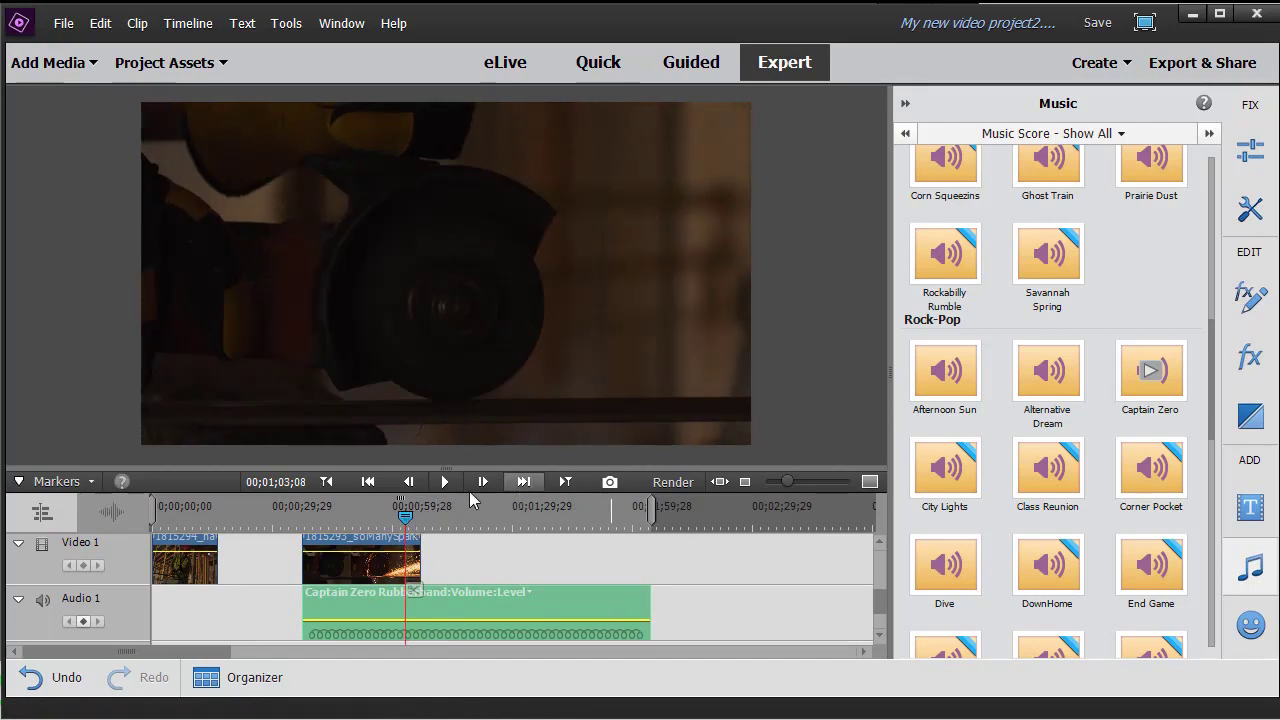
pyautogui.click(447, 482)
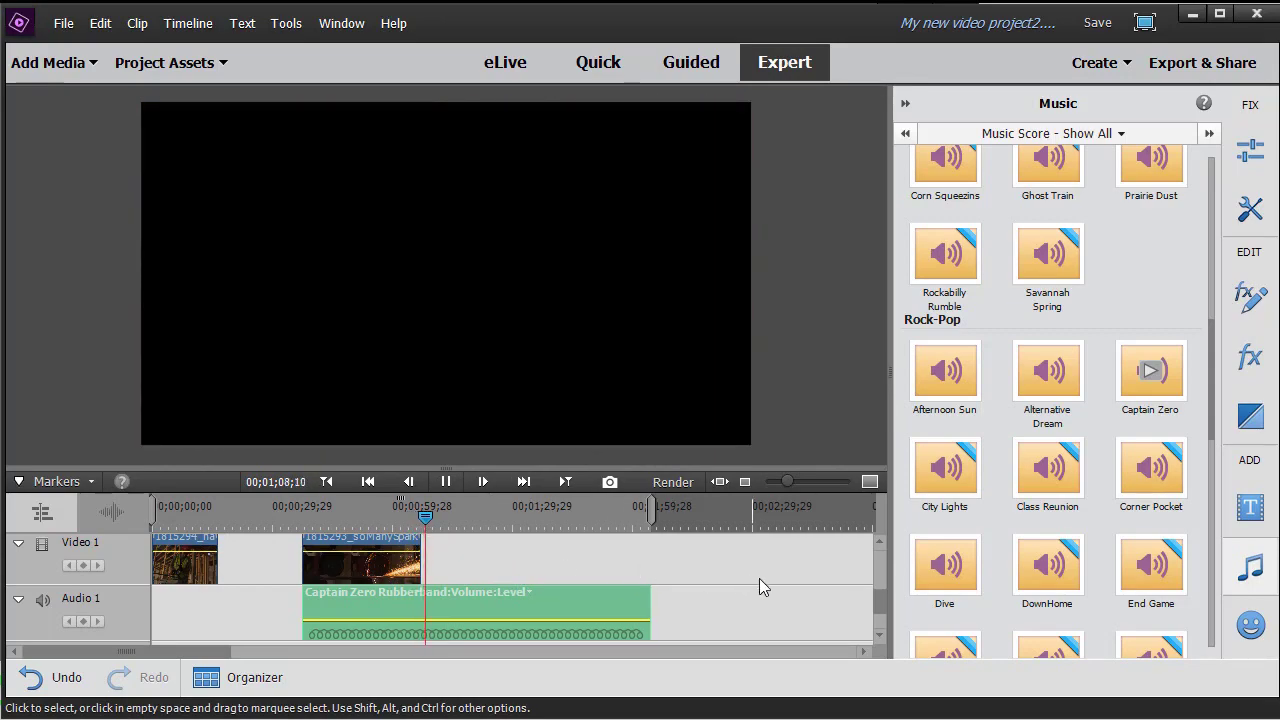
pyautogui.click(446, 482)
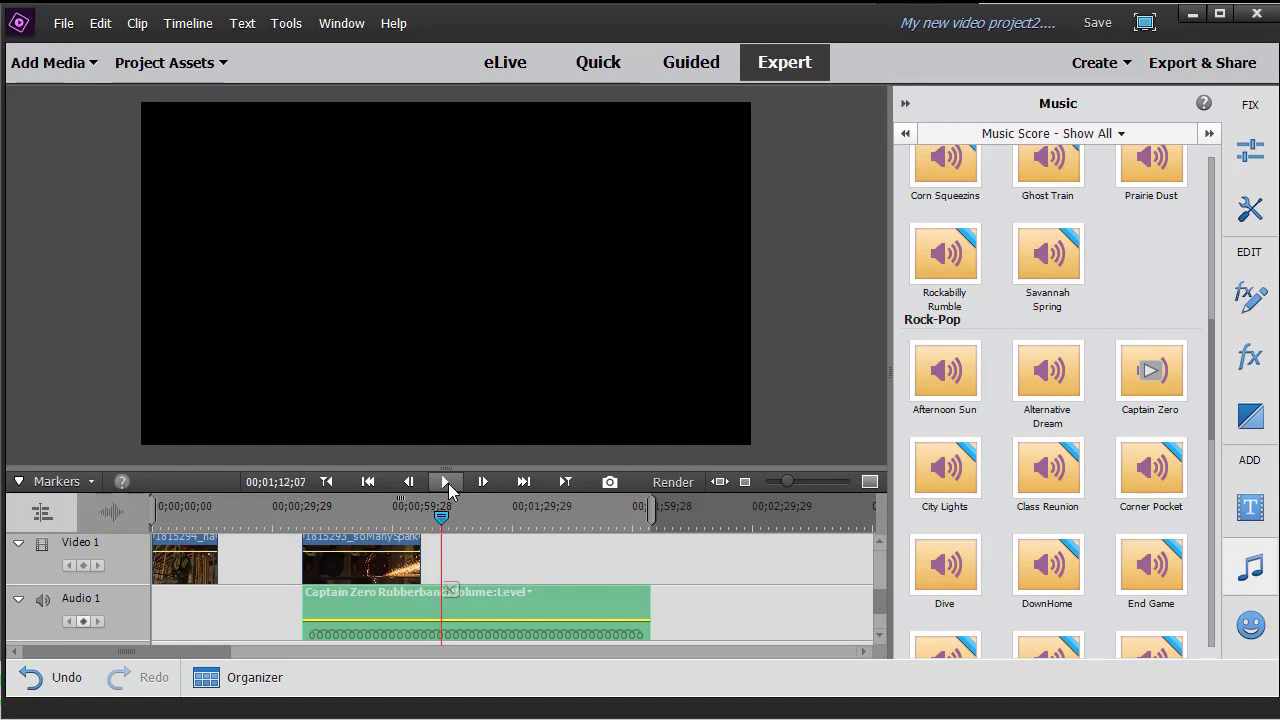
pyautogui.moveTo(785, 481); pyautogui.dragTo(777, 486)
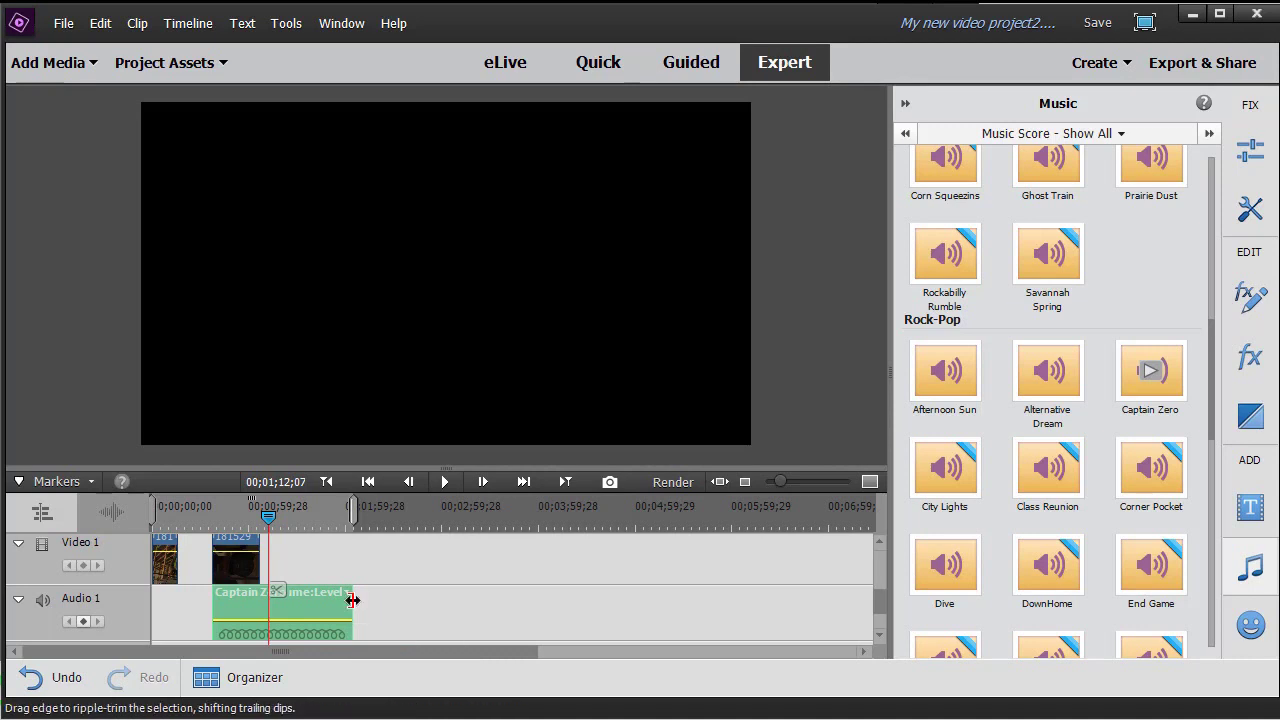
pyautogui.moveTo(352, 600)
pyautogui.mouseDown()
pyautogui.moveTo(928, 609)
pyautogui.moveTo(833, 610)
pyautogui.mouseUp()
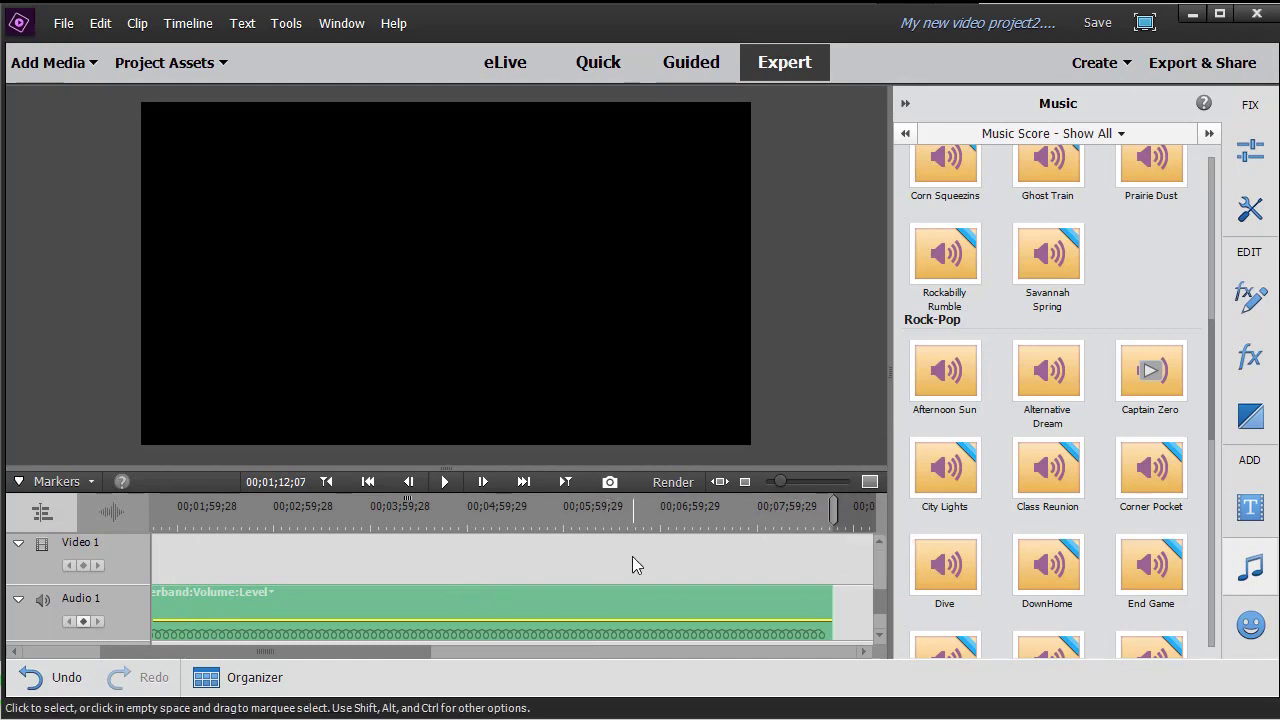
pyautogui.click(641, 529)
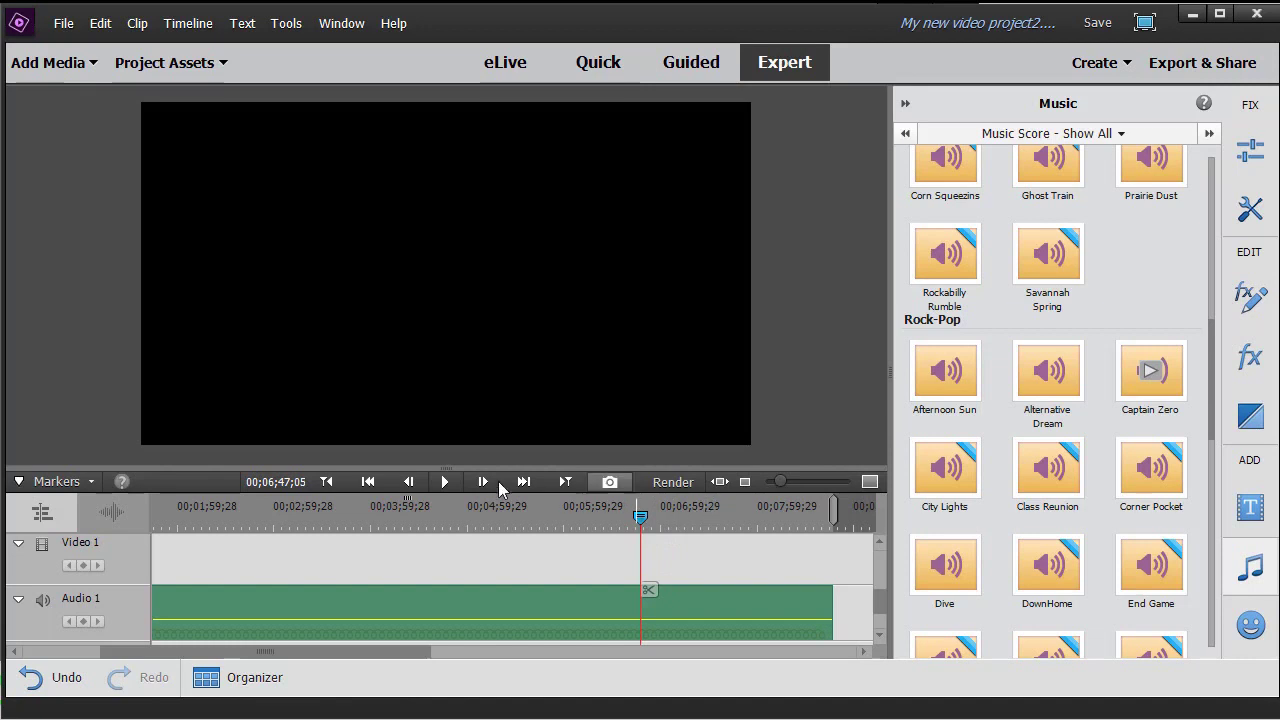
# Play and scrub to the score's final minutes to hear how Captain Zero ends.
pyautogui.click(446, 483)
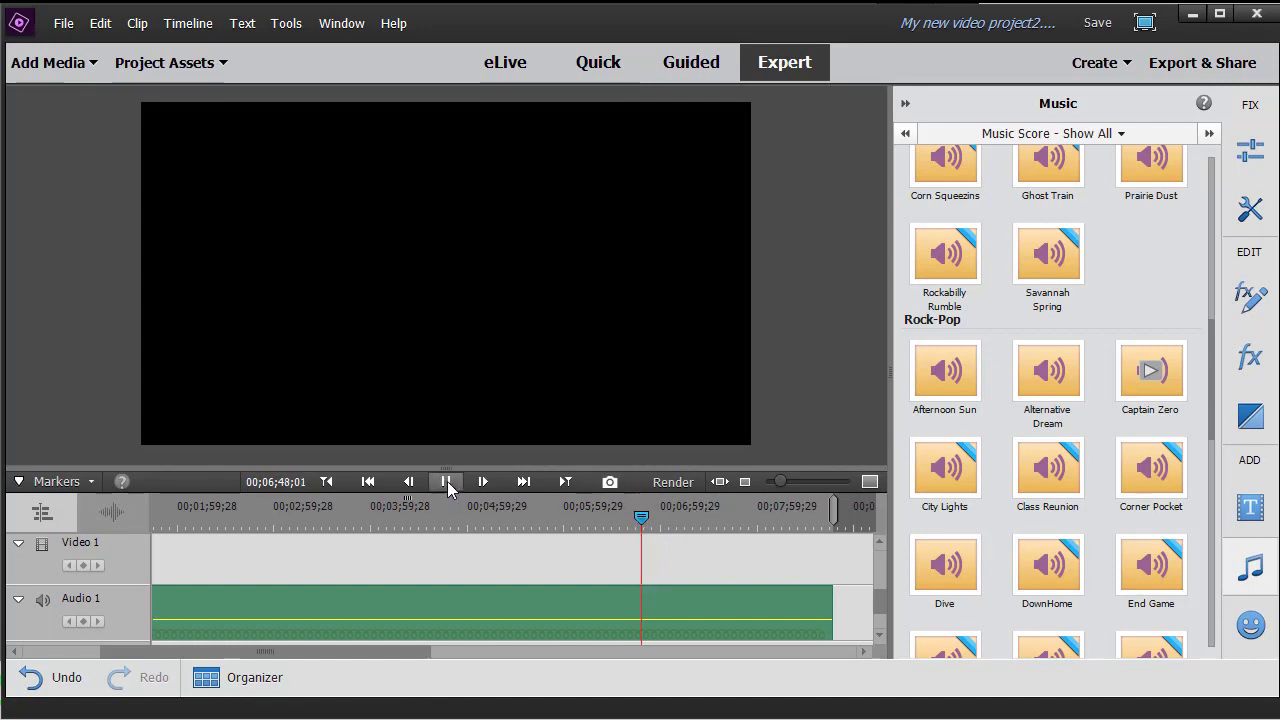
pyautogui.click(446, 483)
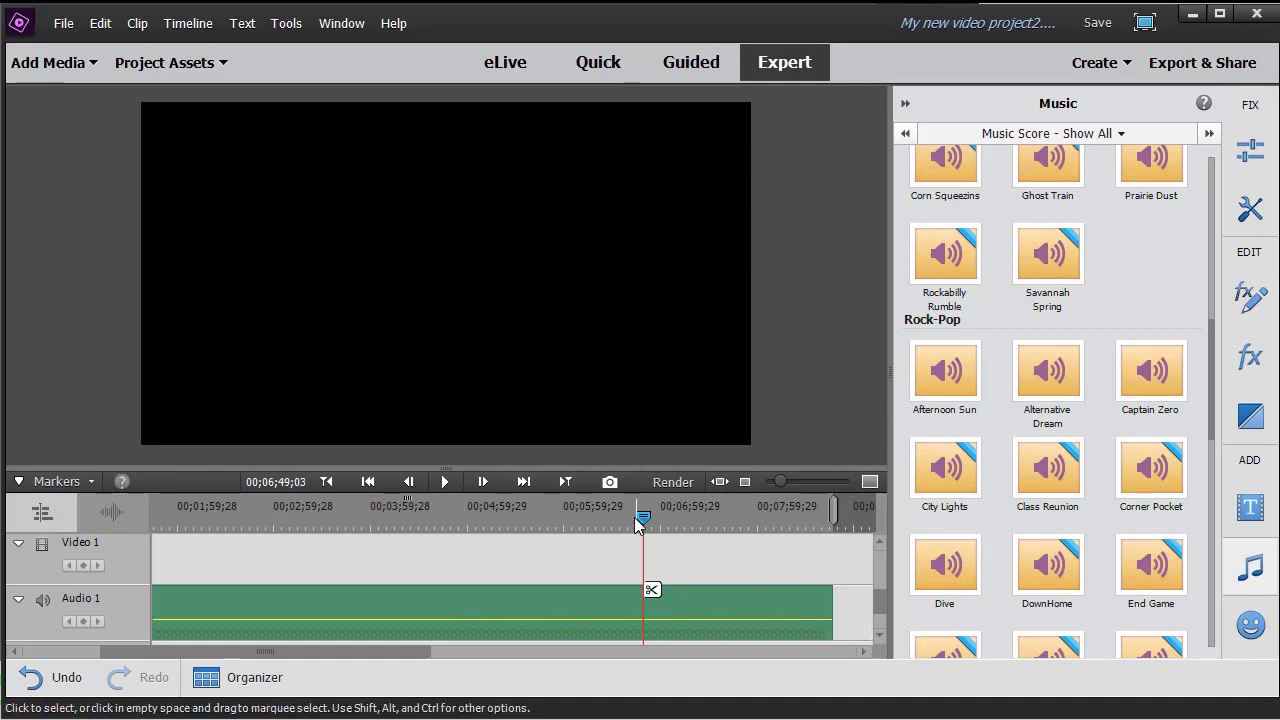
pyautogui.moveTo(644, 516); pyautogui.dragTo(819, 539)
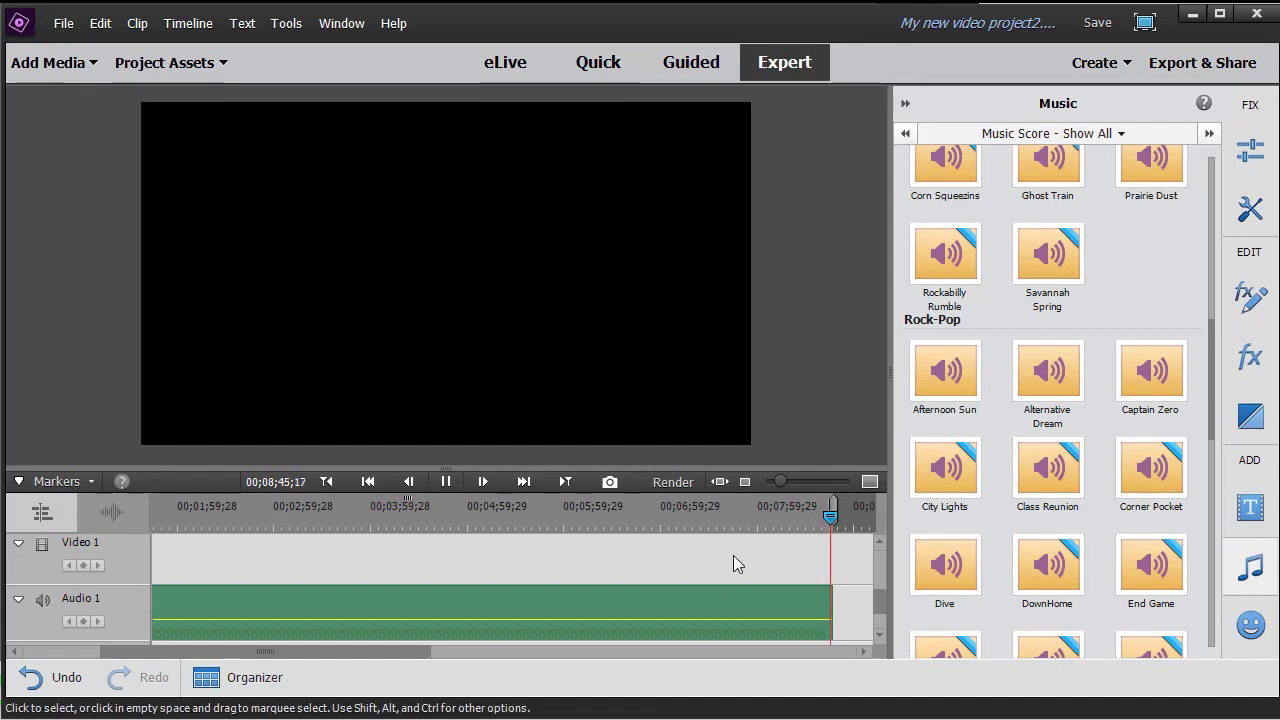
pyautogui.click(446, 484)
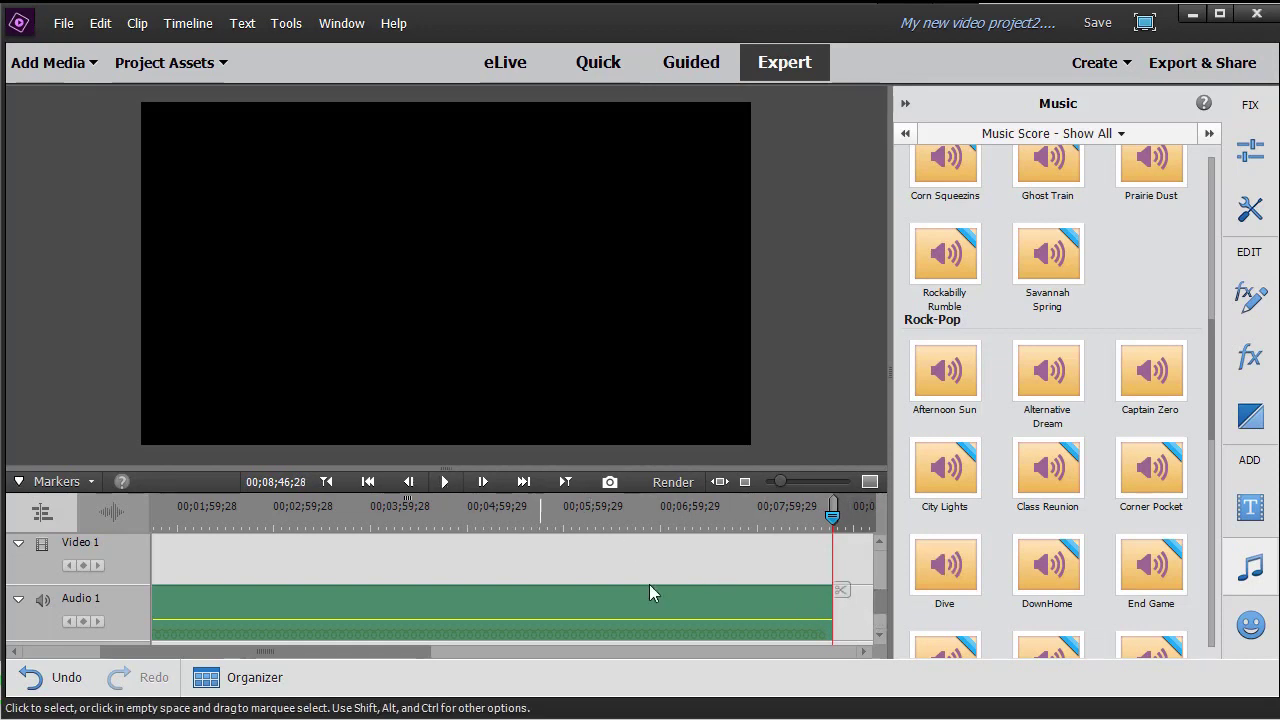
# Trim Captain Zero's end back so it stops near the three-minute mark.
pyautogui.scroll(-1, 881, 599)
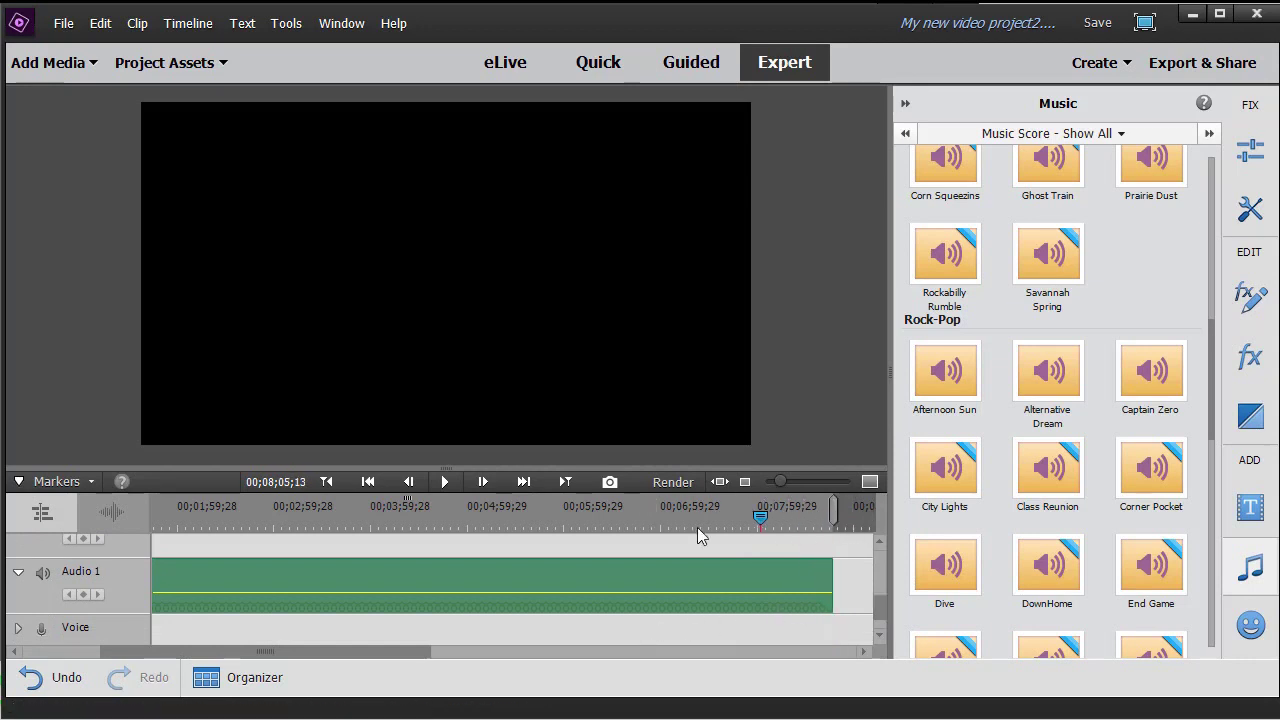
pyautogui.click(478, 530)
pyautogui.moveTo(833, 587); pyautogui.dragTo(322, 592)
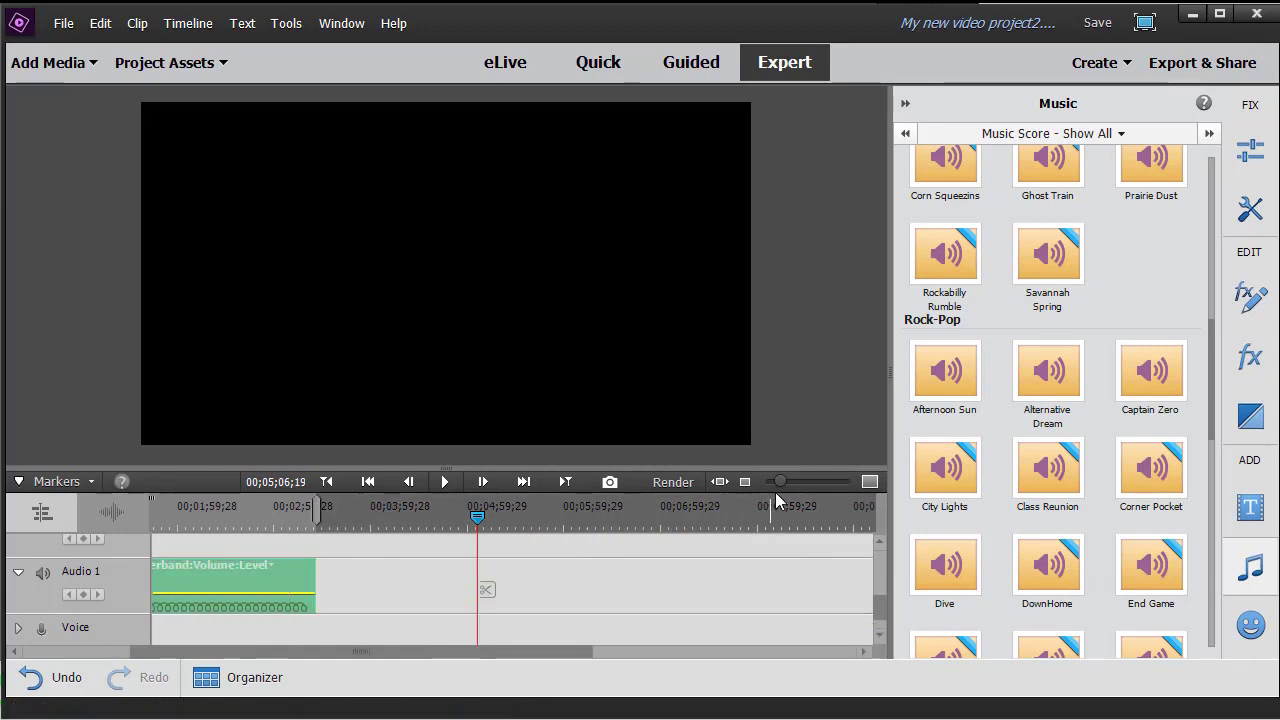
# Fit the timeline to view and trim Captain Zero's right edge flush with the second video clip's end.
pyautogui.click(720, 482)
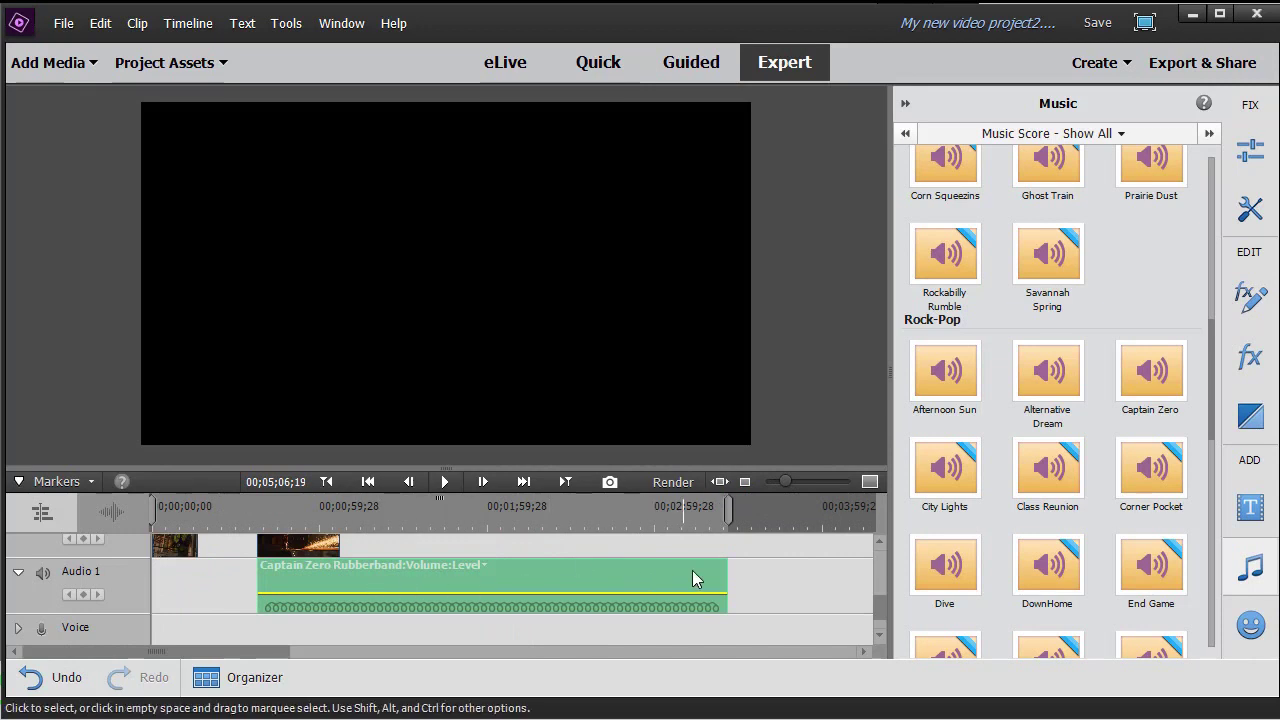
pyautogui.moveTo(727, 574); pyautogui.dragTo(345, 548)
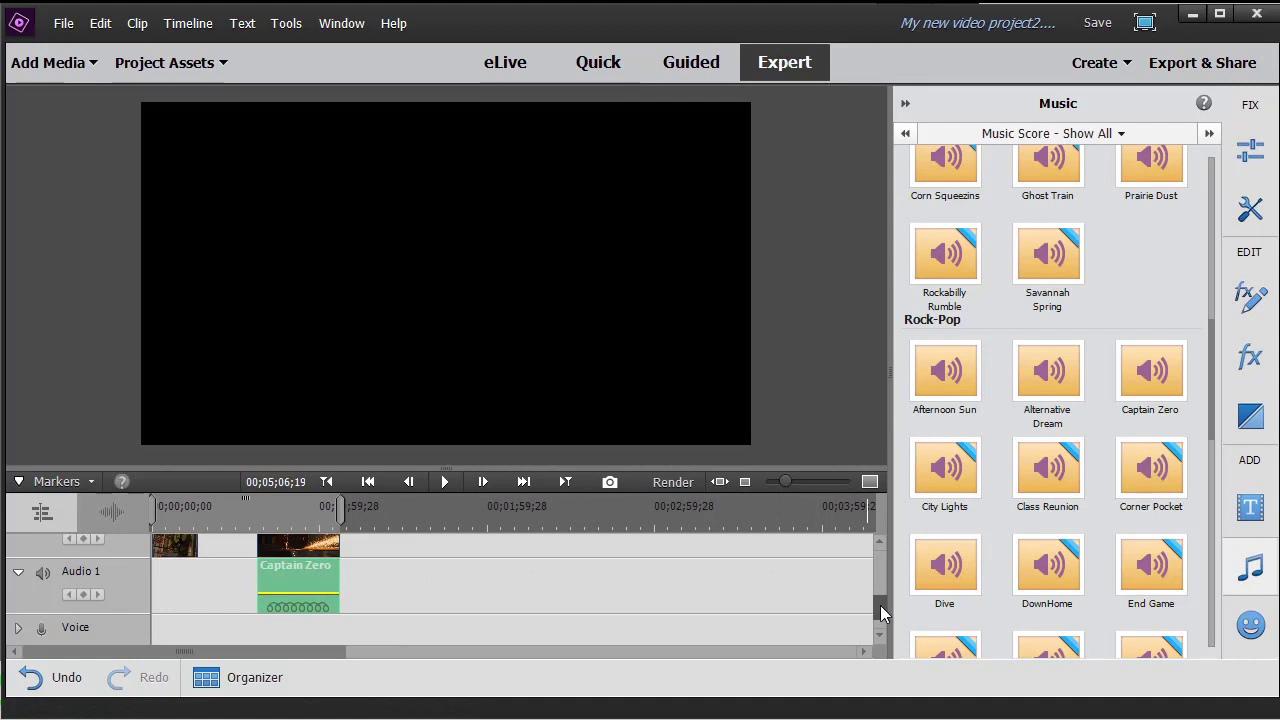
pyautogui.moveTo(880, 605); pyautogui.dragTo(881, 601)
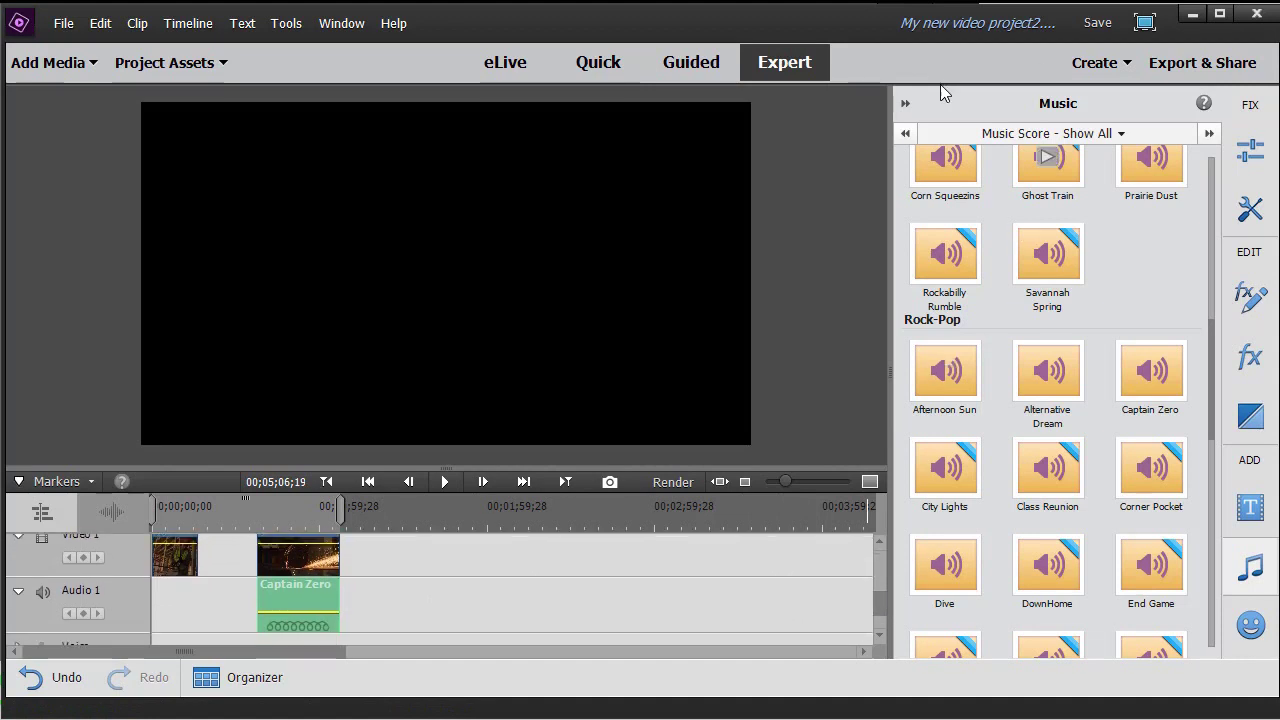
# At 56;25, drag Captain Zero's rubberband up to 6.02 dB, then down to silence, and zoom the timeline in.
pyautogui.click(905, 106)
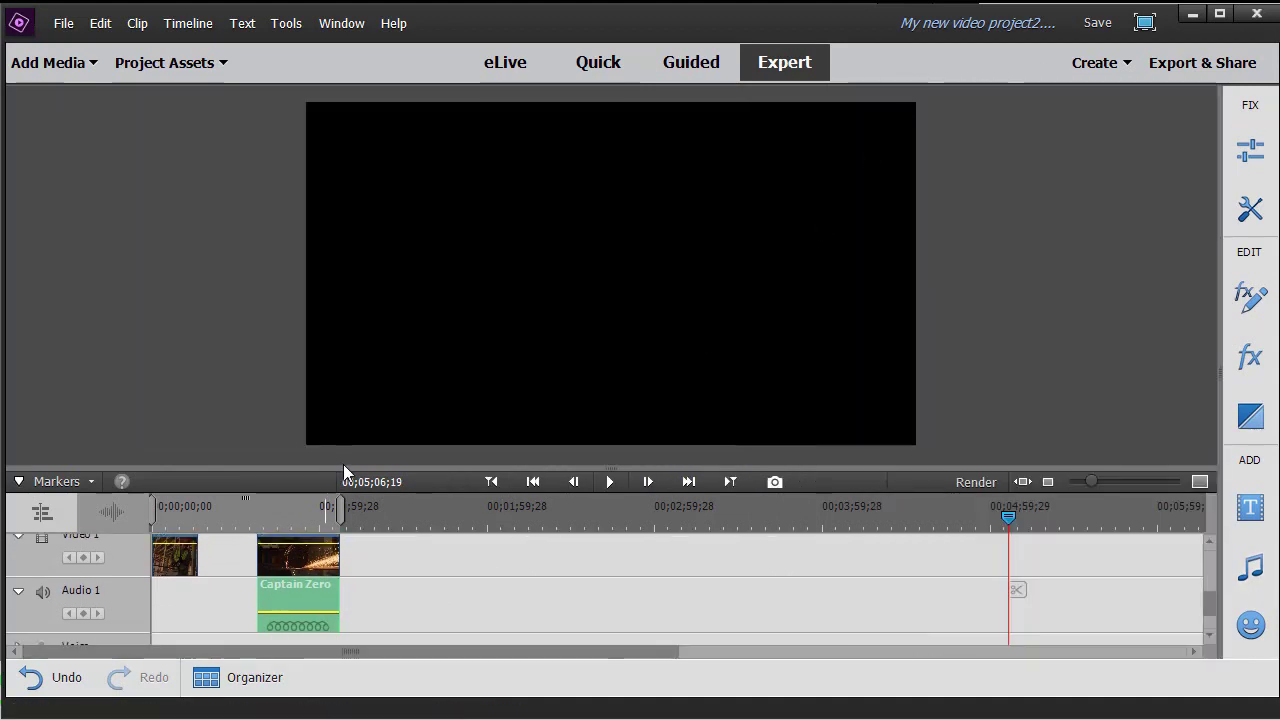
pyautogui.click(309, 509)
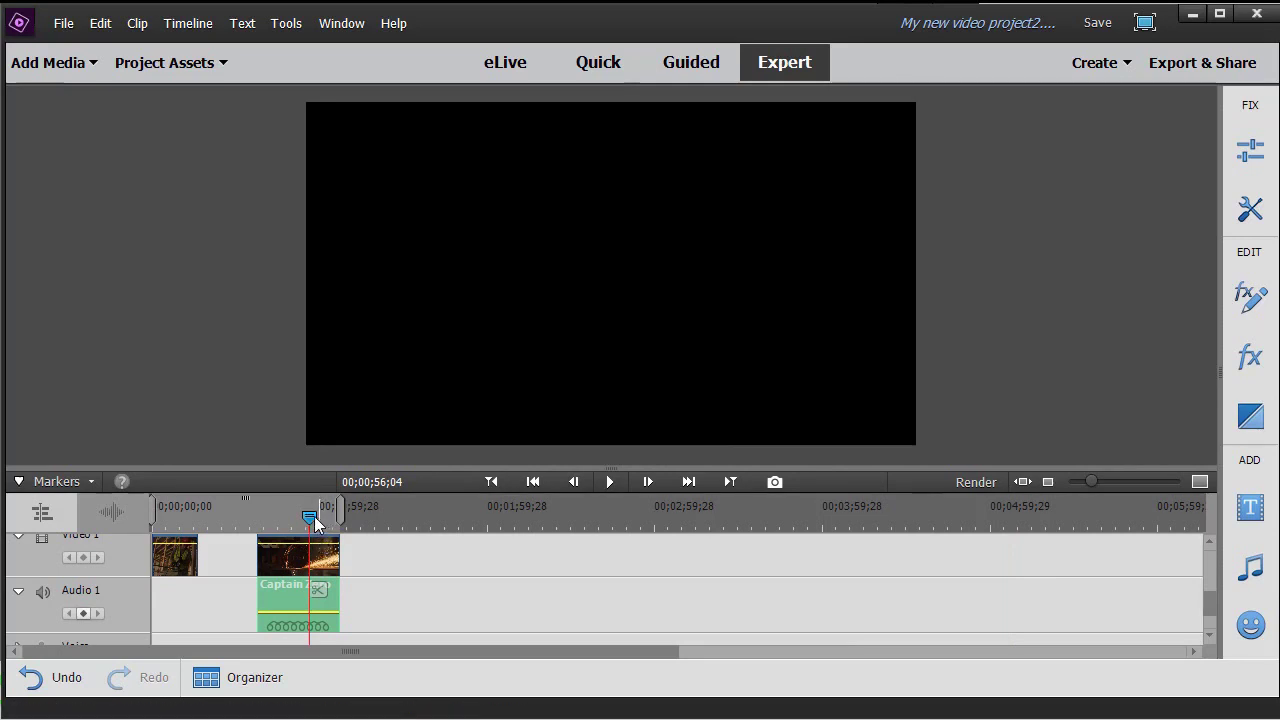
pyautogui.moveTo(305, 599)
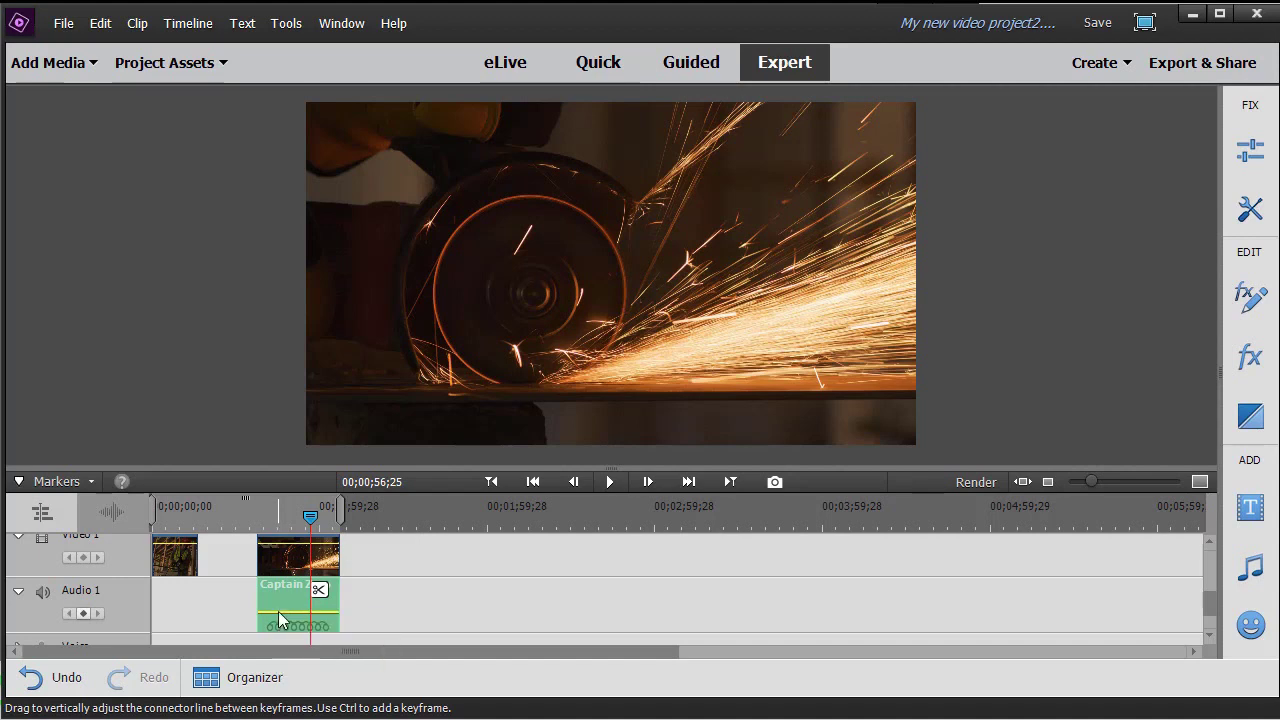
pyautogui.moveTo(279, 613); pyautogui.dragTo(286, 600)
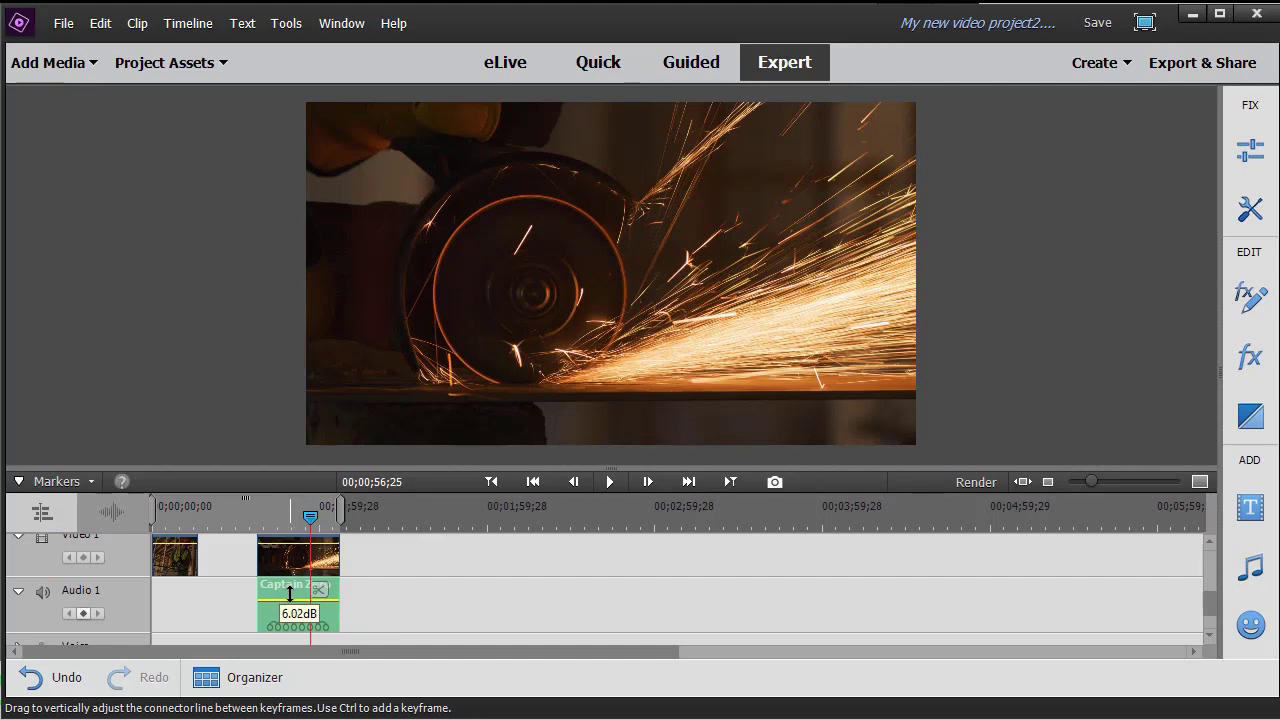
pyautogui.moveTo(289, 597)
pyautogui.mouseDown()
pyautogui.moveTo(284, 638)
pyautogui.moveTo(285, 611)
pyautogui.mouseUp()
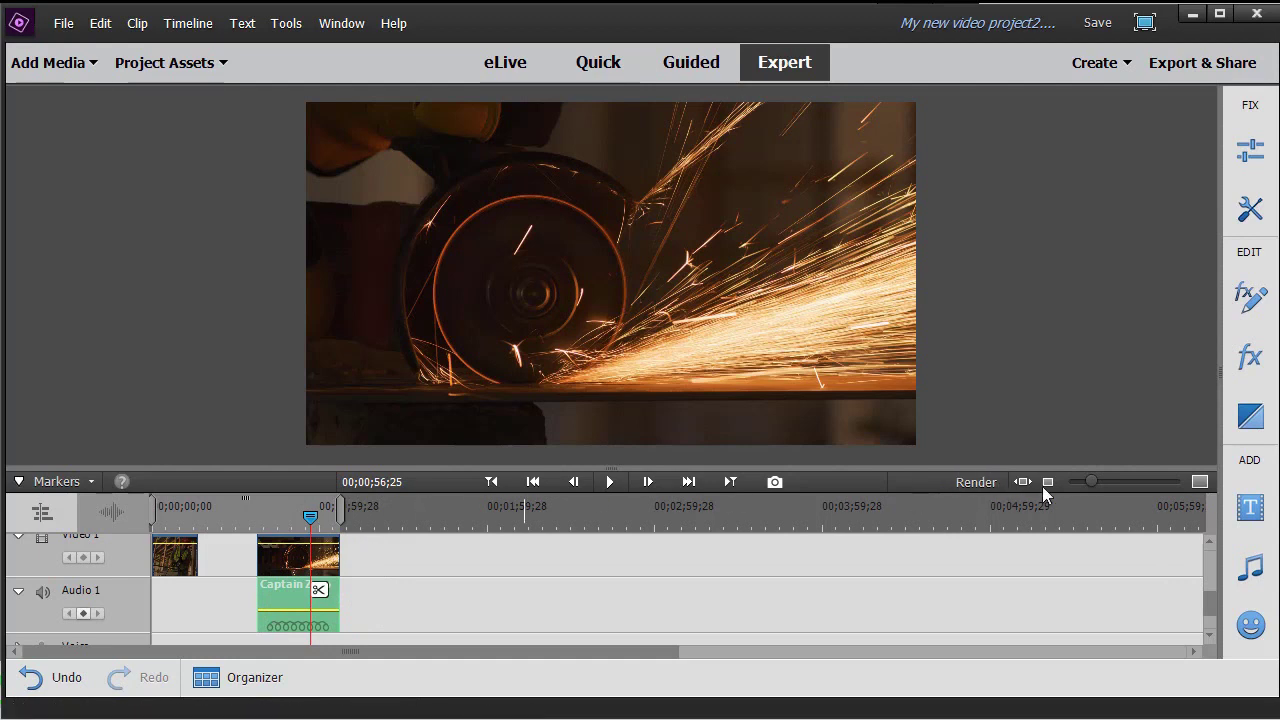
pyautogui.click(1027, 482)
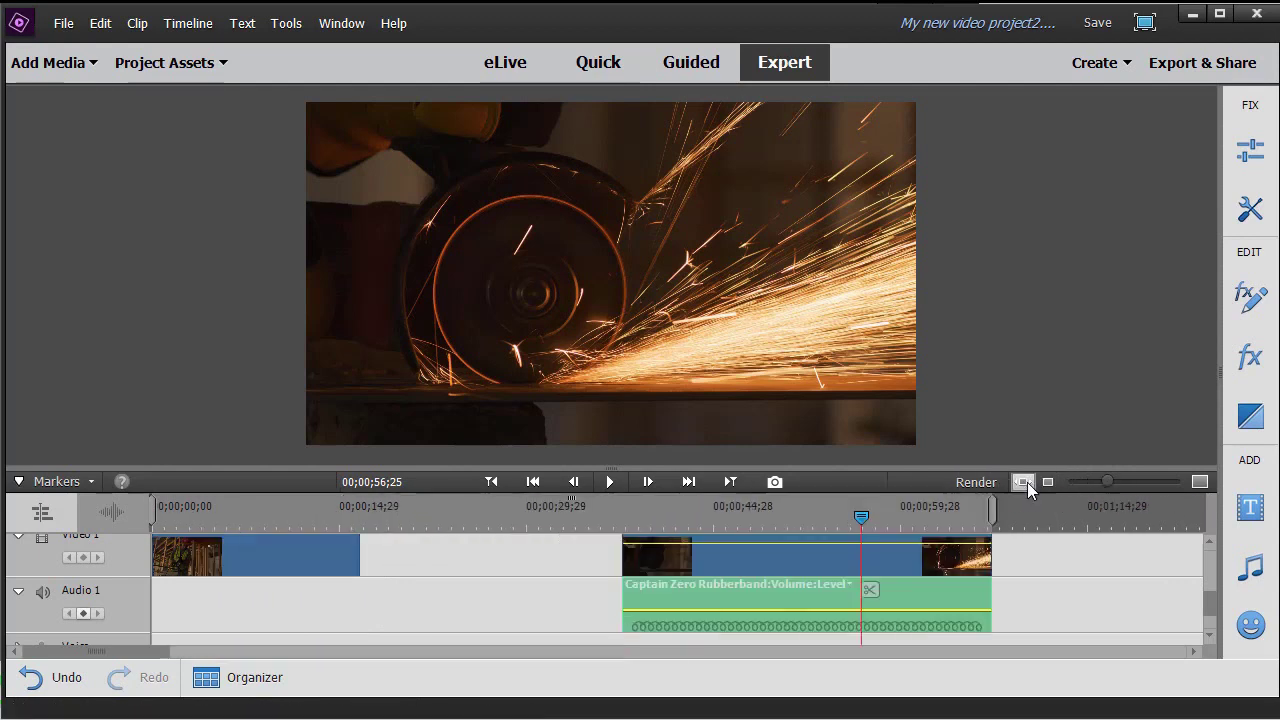
# Add volume keyframes at 40:28 (raised to about 5.65 dB) and 42:24, moving the latter toward 44:00.
pyautogui.keyDown('ctrl'); pyautogui.click(664, 612); pyautogui.keyUp('ctrl')
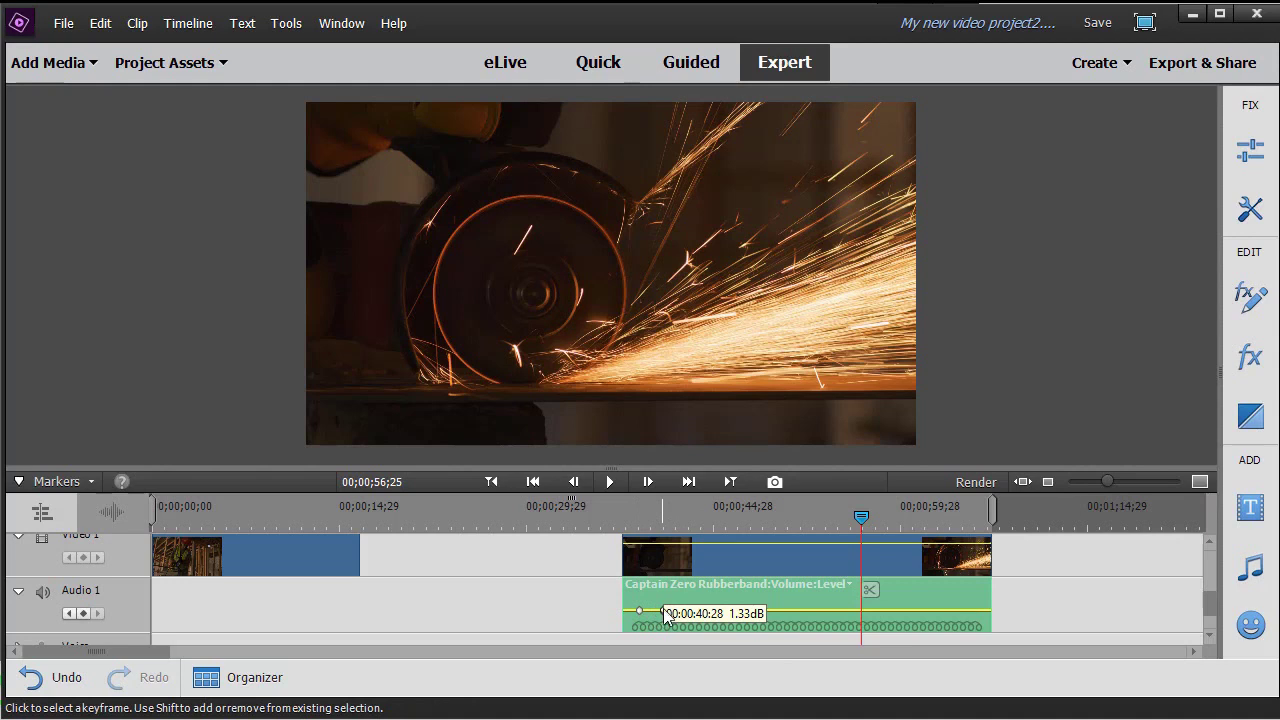
pyautogui.moveTo(664, 613); pyautogui.dragTo(671, 596)
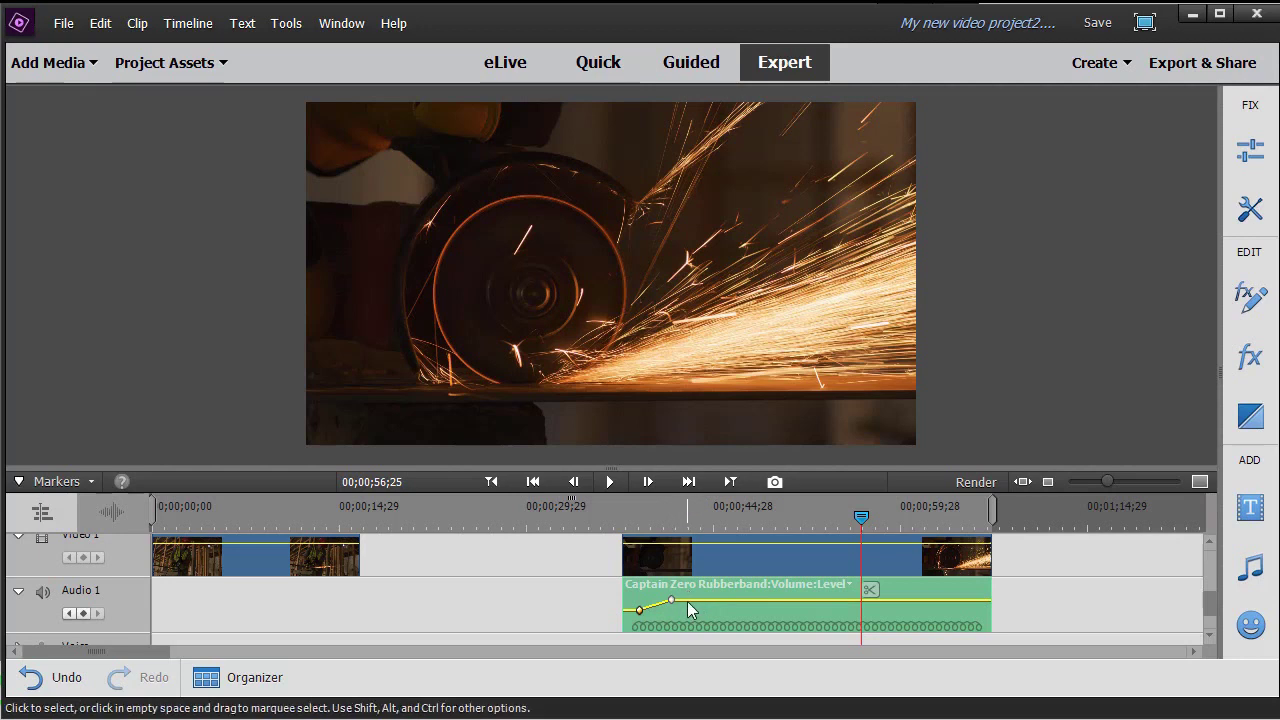
pyautogui.keyDown('ctrl'); pyautogui.click(686, 600); pyautogui.keyUp('ctrl')
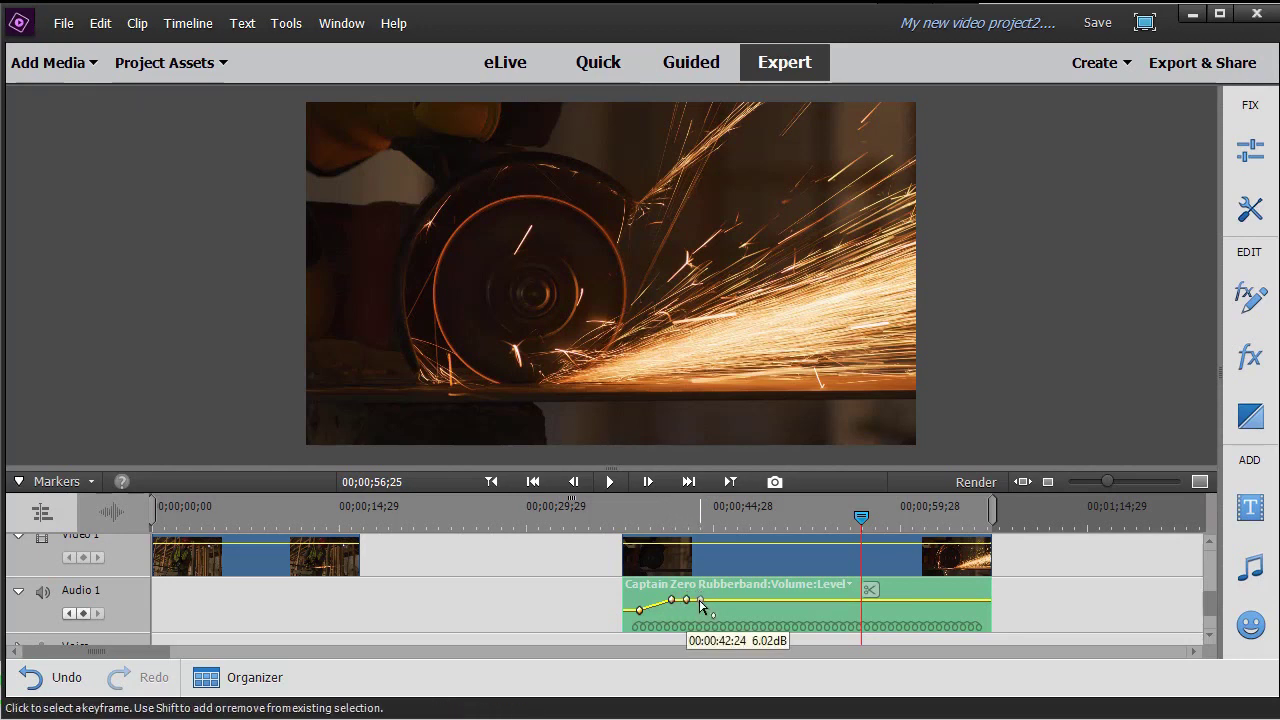
pyautogui.doubleClick(700, 610)
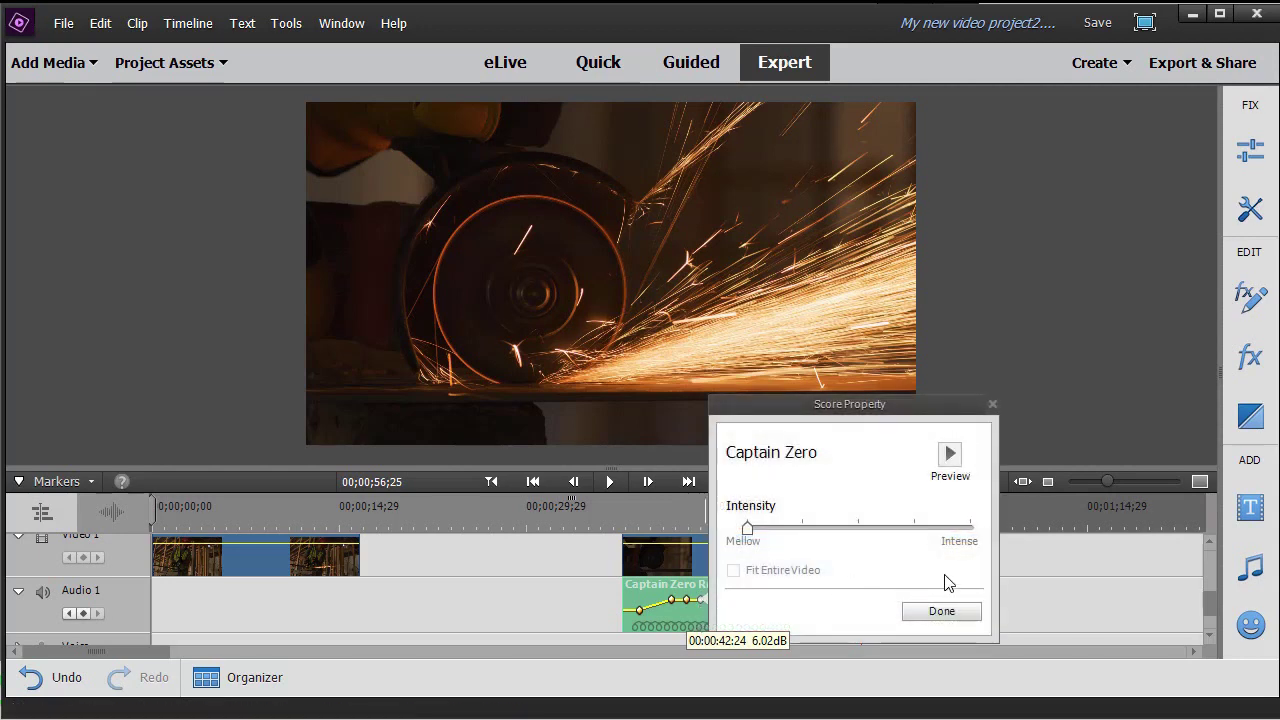
pyautogui.click(989, 405)
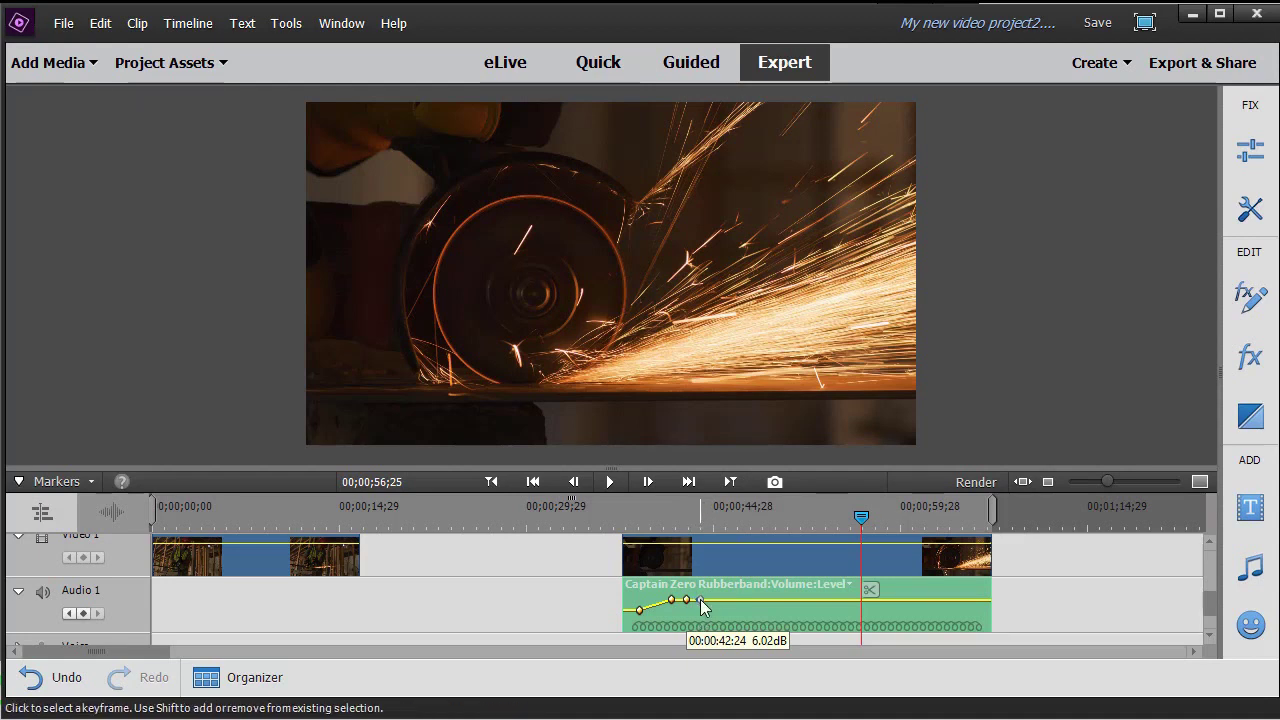
pyautogui.moveTo(700, 600); pyautogui.dragTo(672, 624)
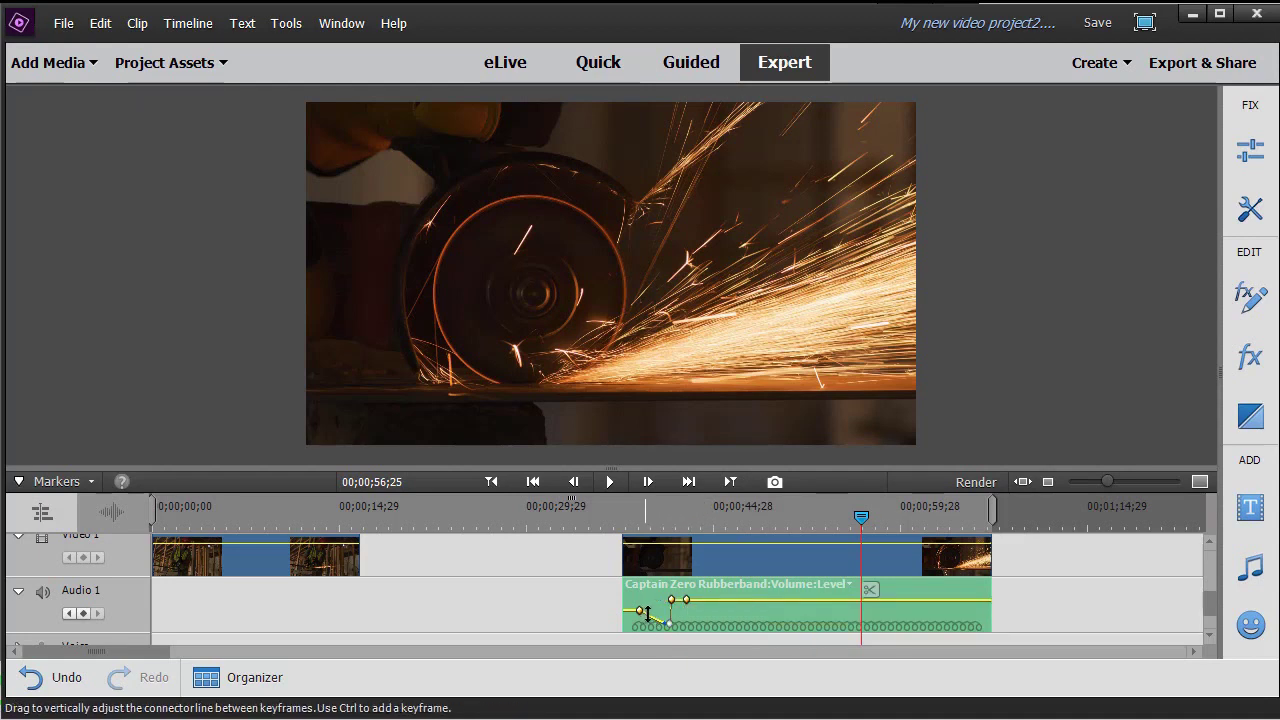
# Add a keyframe after the peak, pull it down to -21.58 dB, and scrub back to about 41 seconds.
pyautogui.click(706, 603)
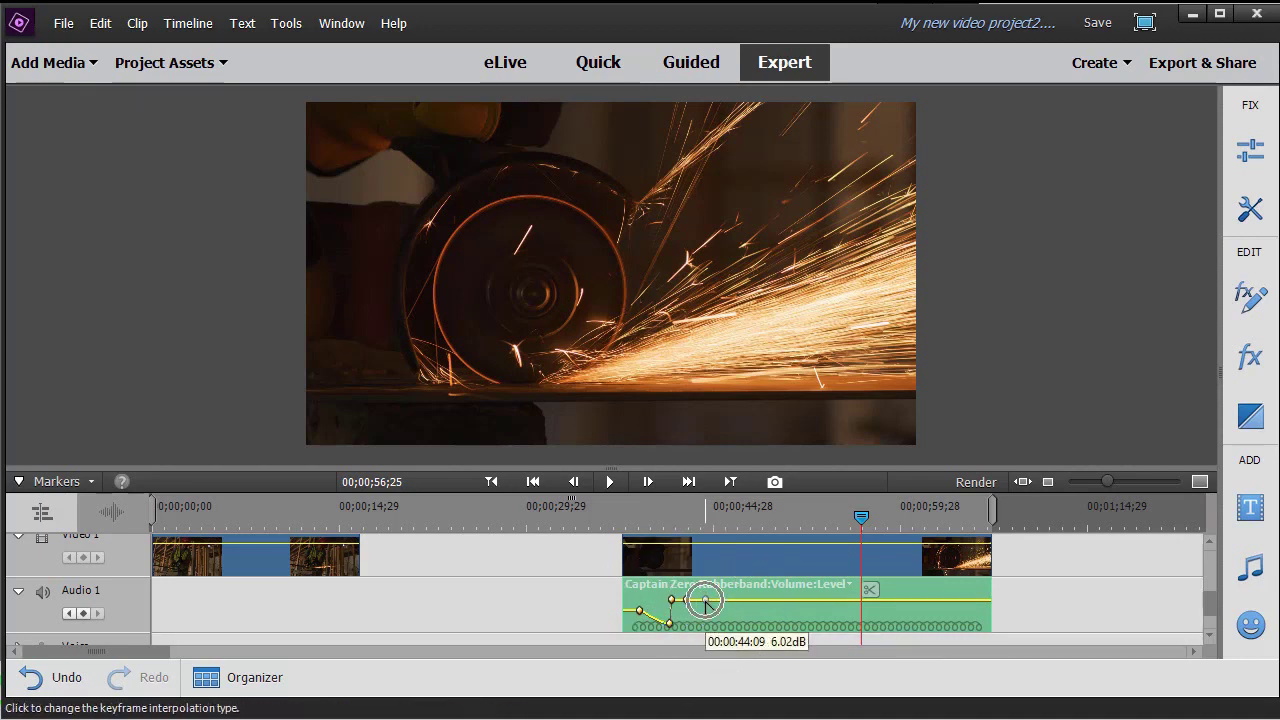
pyautogui.moveTo(706, 603); pyautogui.dragTo(692, 628)
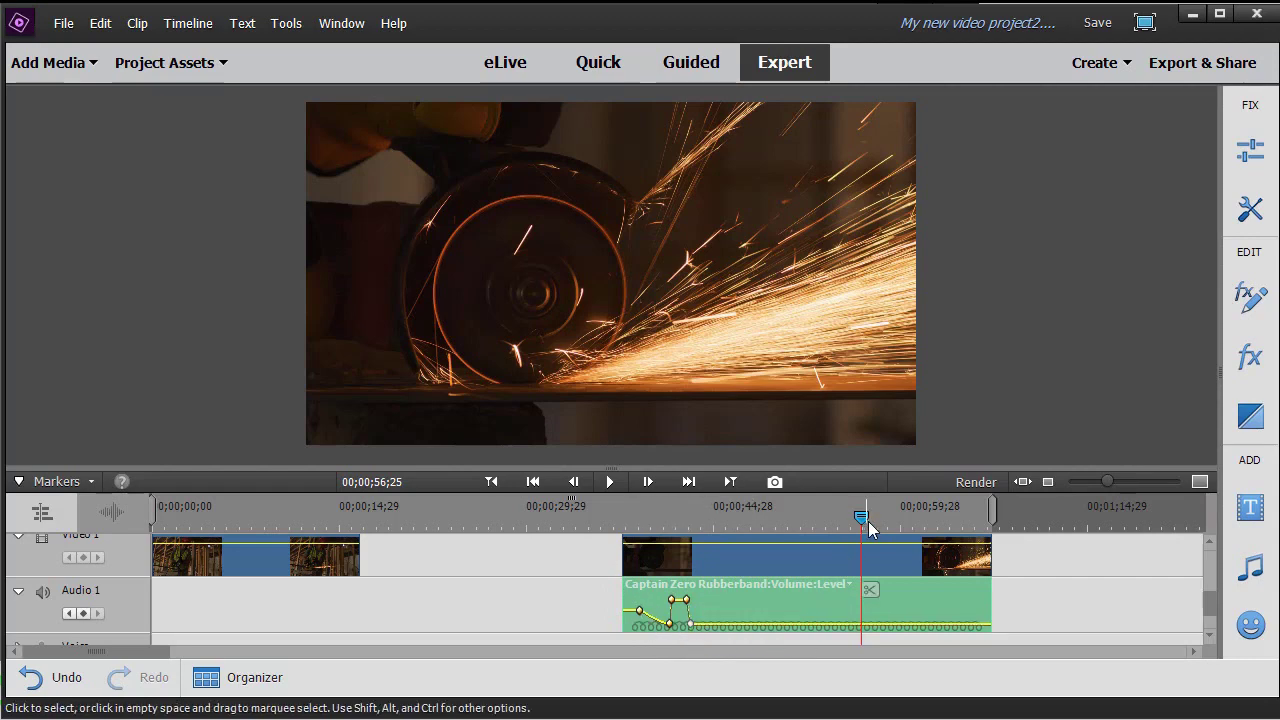
pyautogui.moveTo(862, 518); pyautogui.dragTo(648, 558)
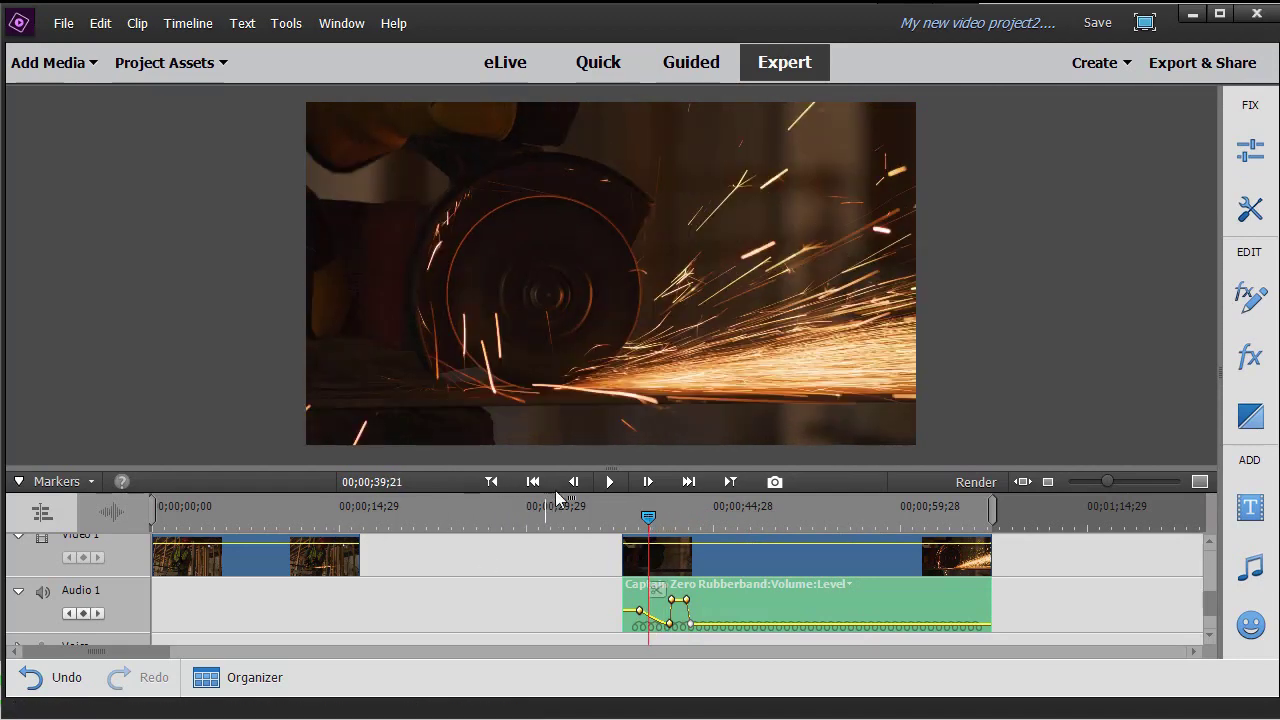
# Play to 44;00, lift the low keyframe to about -1.58 dB, and add a keyframe at 47:20.
pyautogui.click(614, 481)
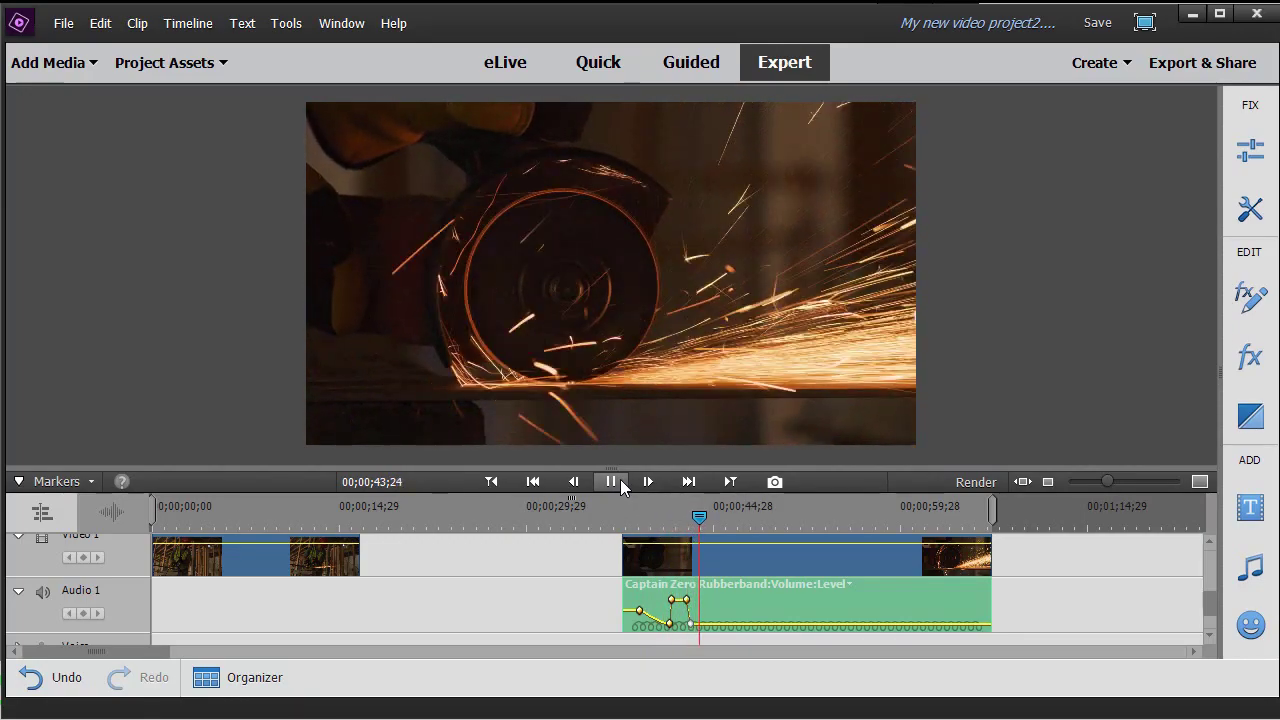
pyautogui.click(620, 484)
pyautogui.click(690, 628)
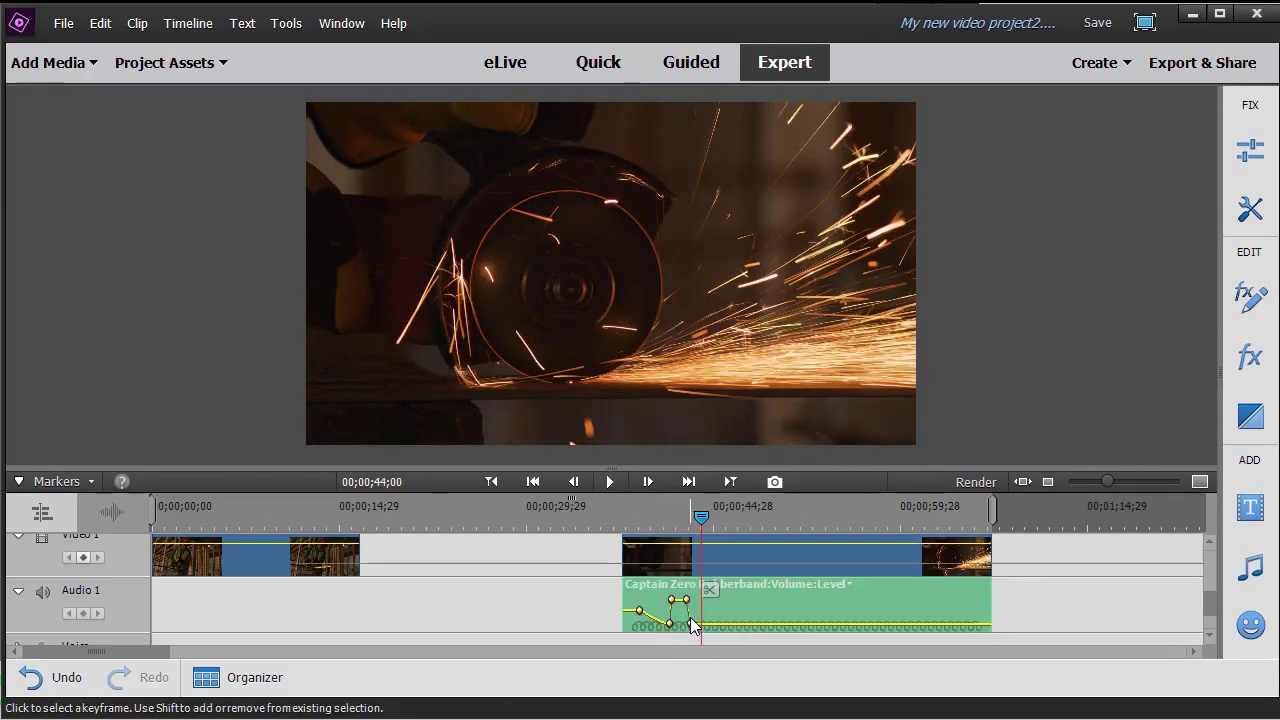
pyautogui.moveTo(690, 628); pyautogui.dragTo(696, 616)
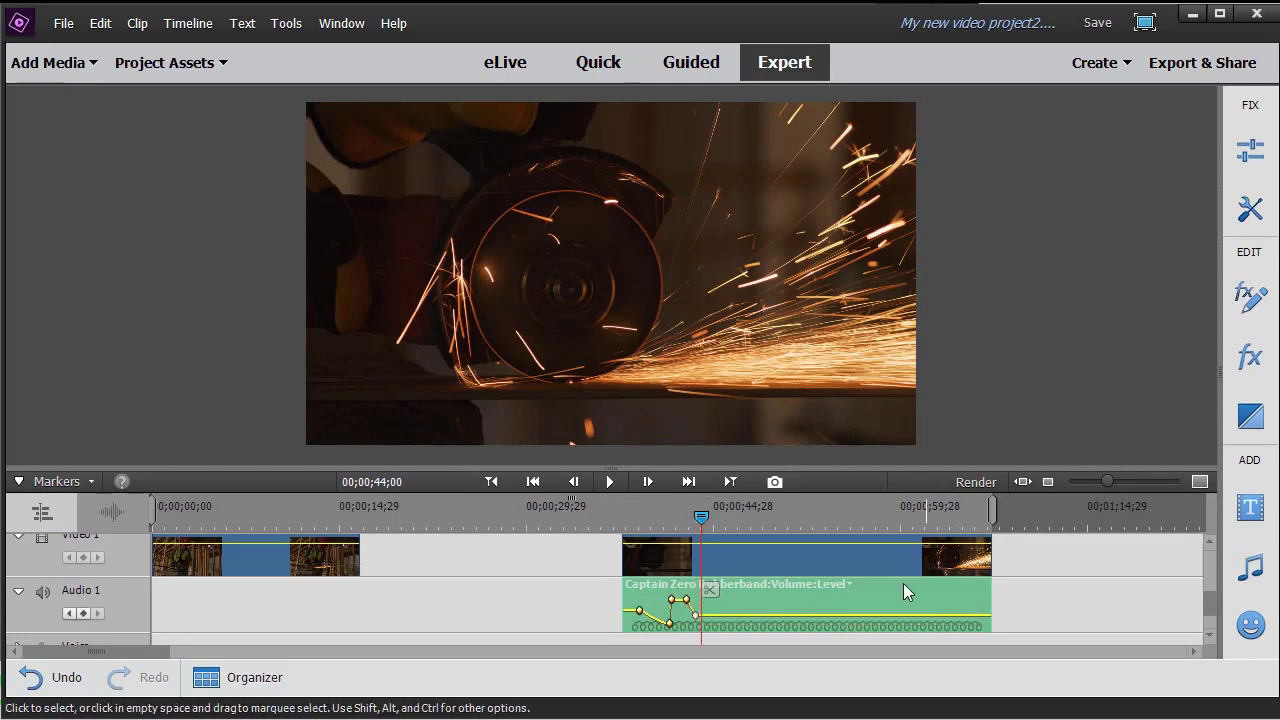
pyautogui.click(750, 620)
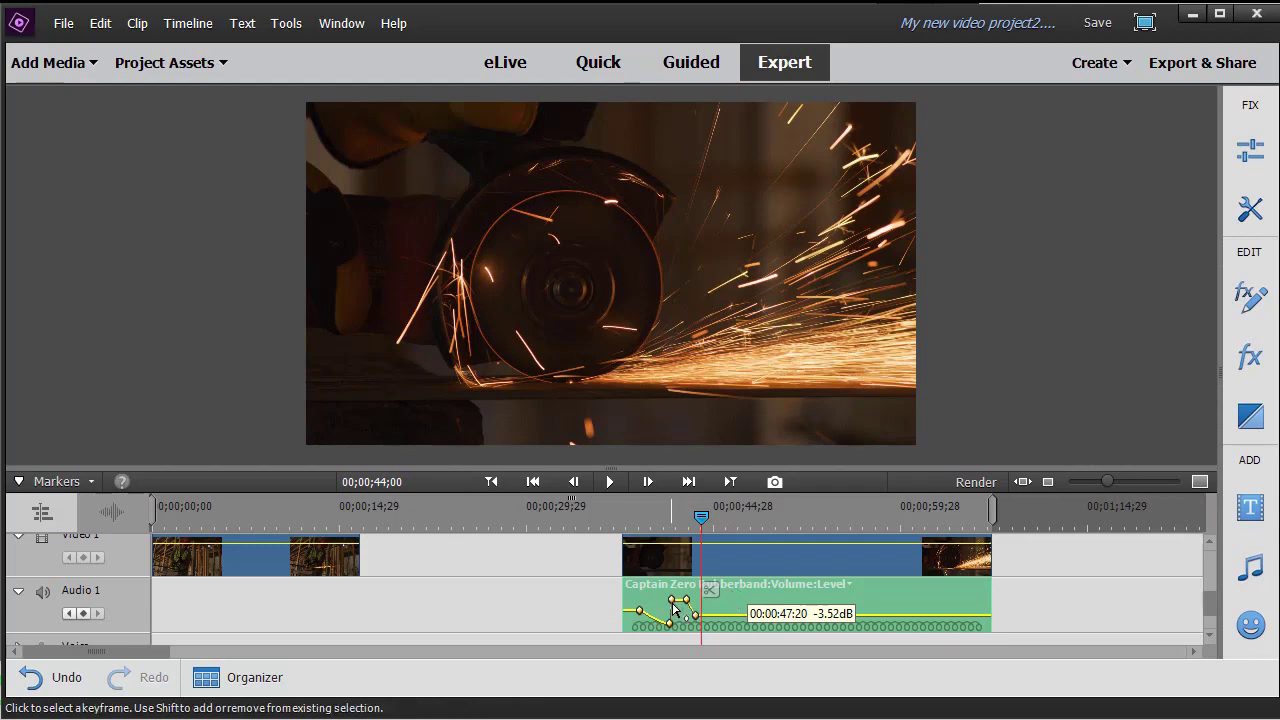
# Move the playhead back to about 41;04 and play through the volume dip.
pyautogui.moveTo(701, 515); pyautogui.dragTo(665, 518)
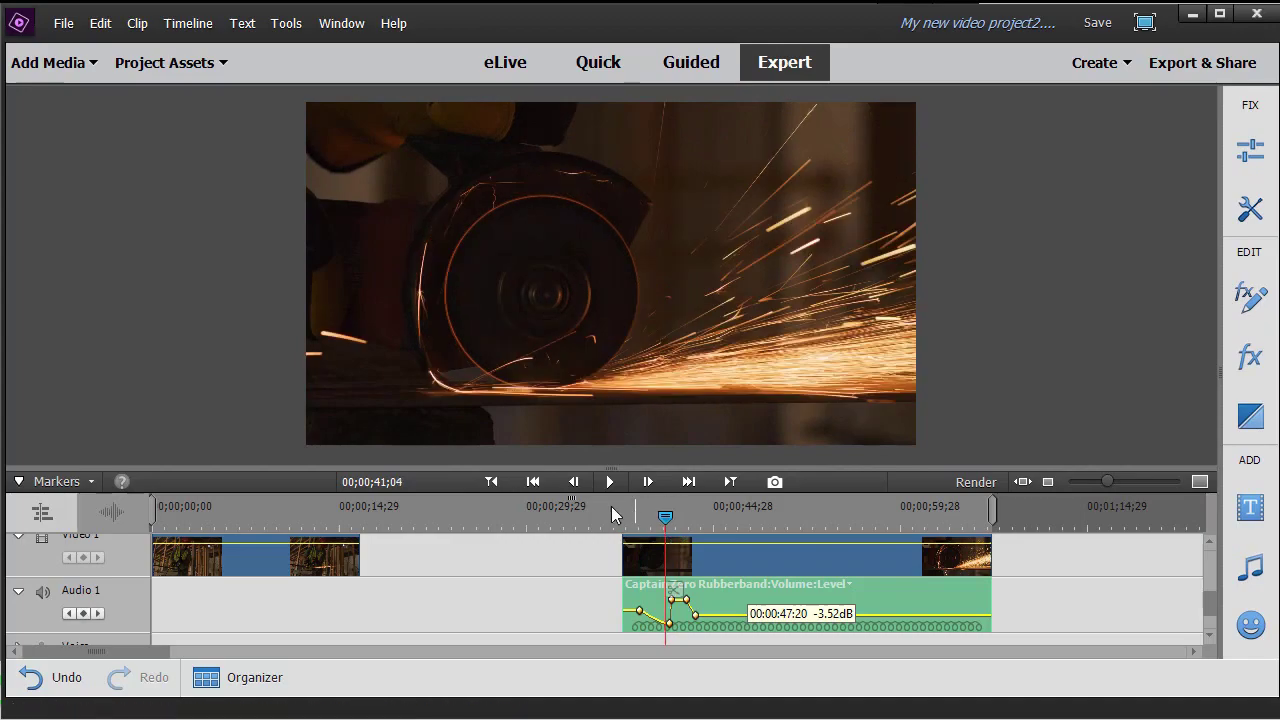
pyautogui.click(610, 482)
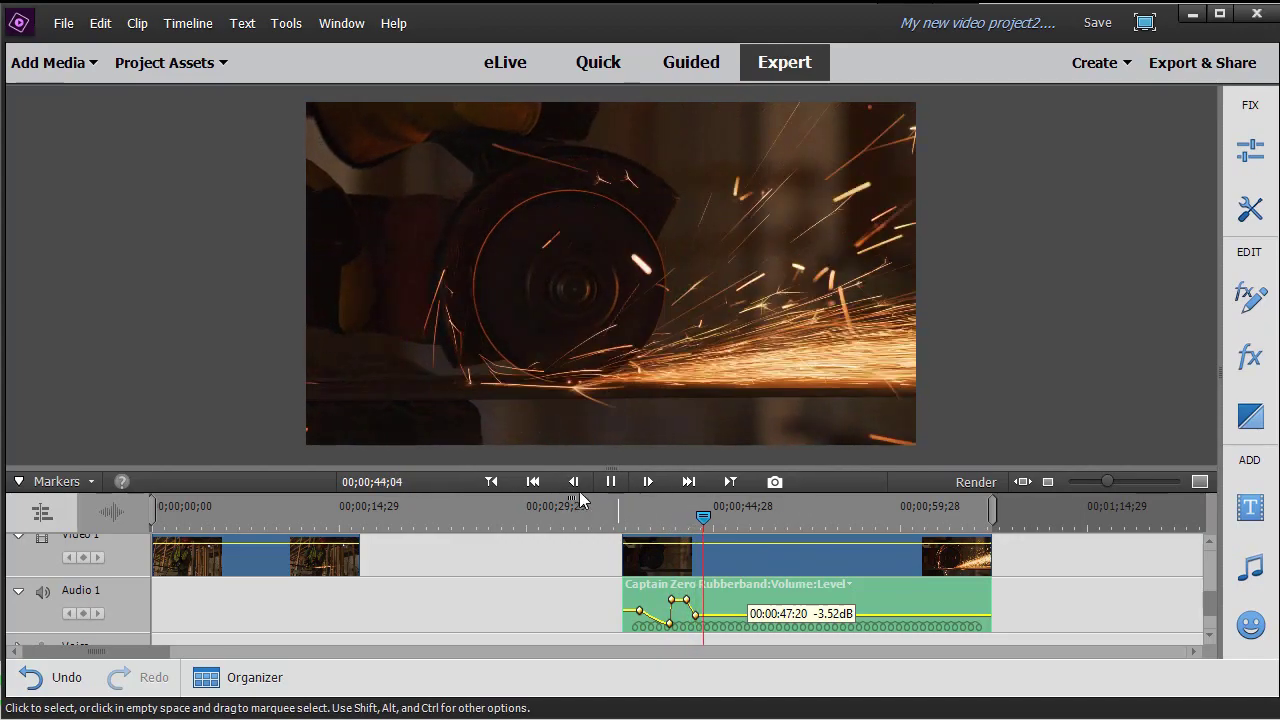
# Pause the preview at 00;00;46;02.
pyautogui.click(610, 482)
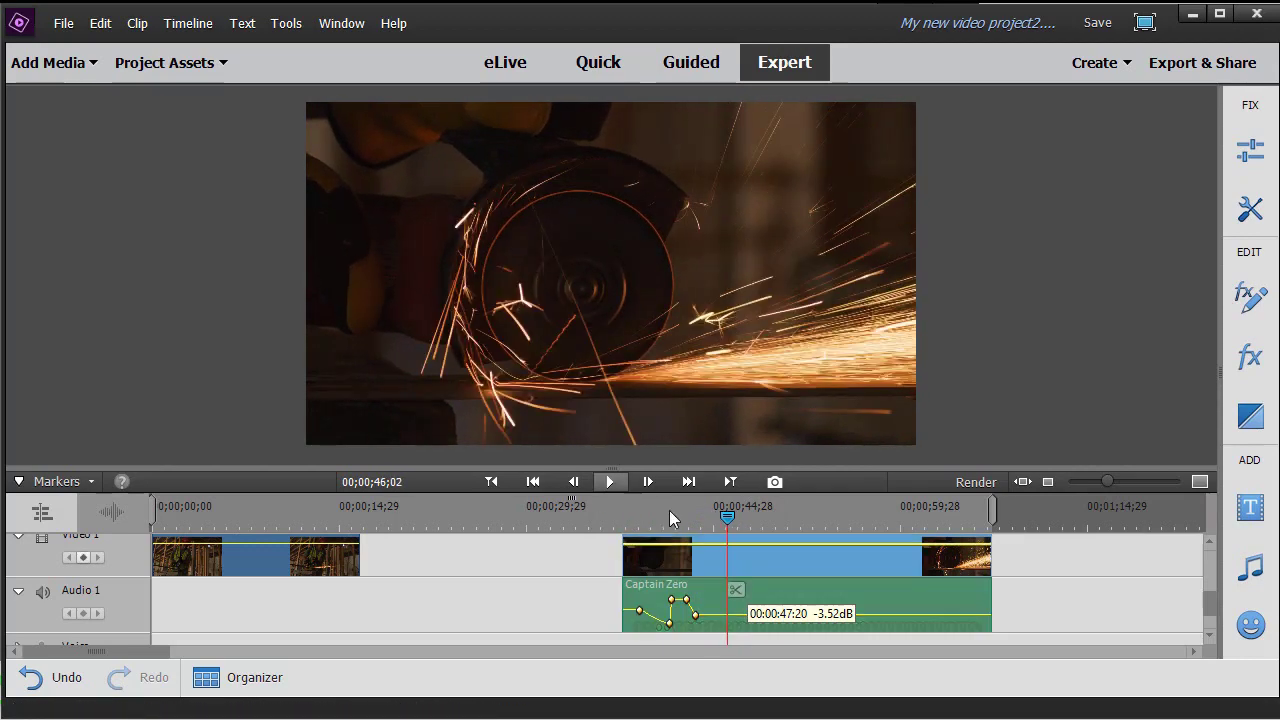